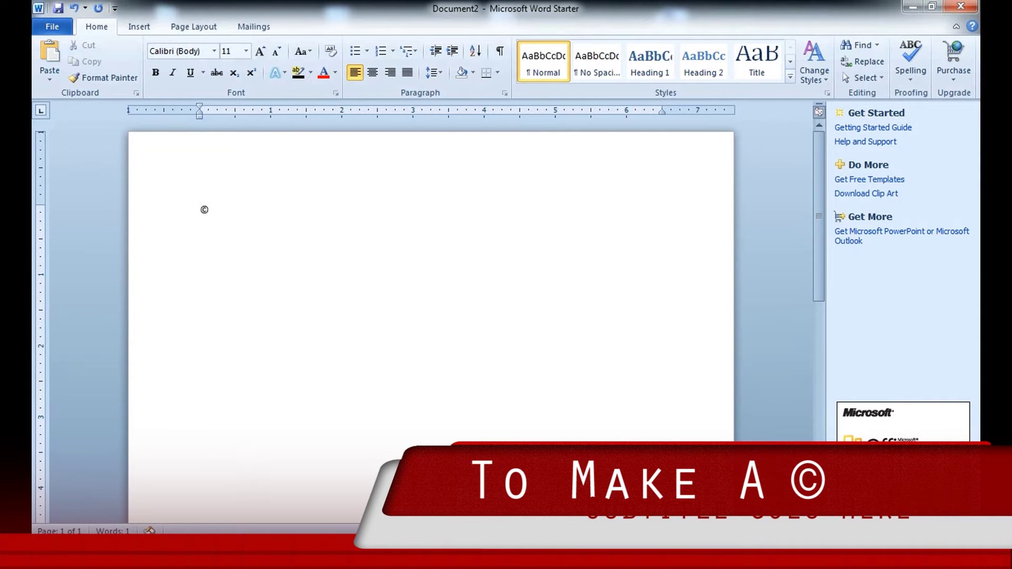
Set the © symbol on the page to font size 28
{"action": "left_click_drag", "start_coordinate": [200, 213], "coordinate": [222, 216]}
{"action": "left_click", "coordinate": [246, 50]}
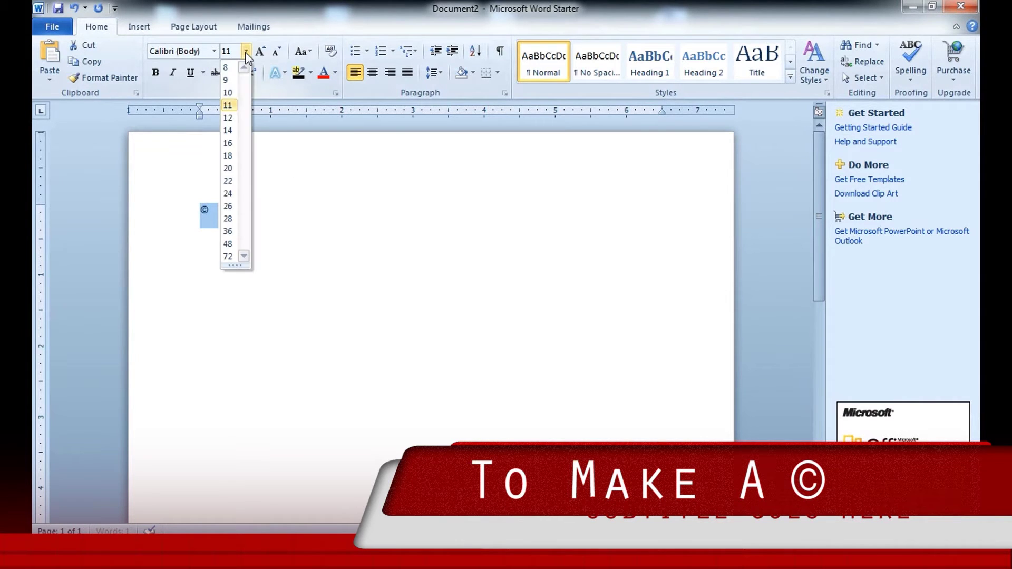
{"action": "left_click", "coordinate": [228, 218]}
Copy the enlarged © to the clipboard
{"action": "left_click_drag", "start_coordinate": [226, 220], "coordinate": [215, 226]}
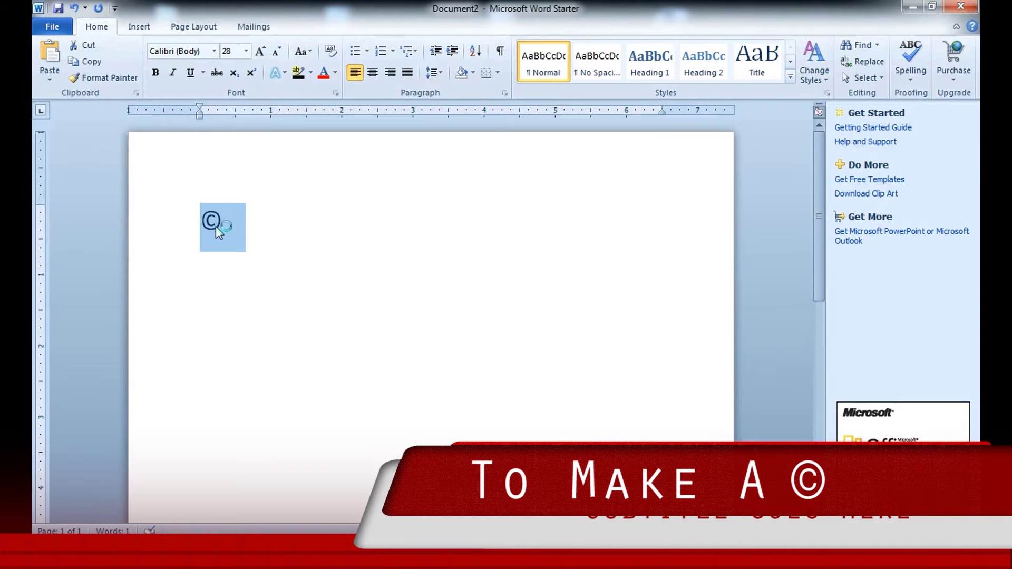
{"action": "right_click", "coordinate": [216, 226]}
{"action": "left_click", "coordinate": [234, 255]}
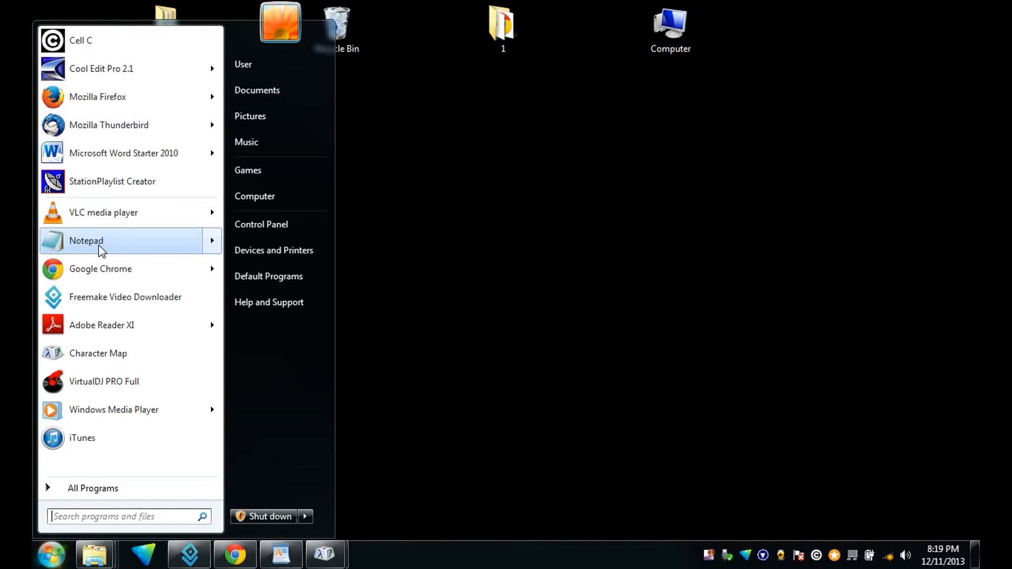
Launch a blank Notepad, then browse Start > All Programs > Accessories > System Tools
{"action": "mouse_move", "coordinate": [93, 244]}
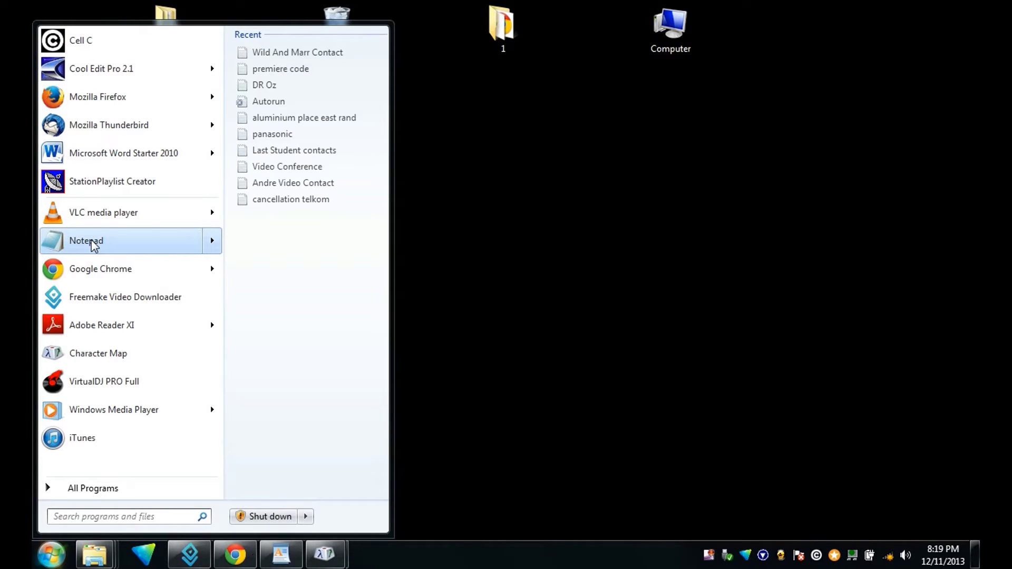
{"action": "left_click", "coordinate": [93, 244]}
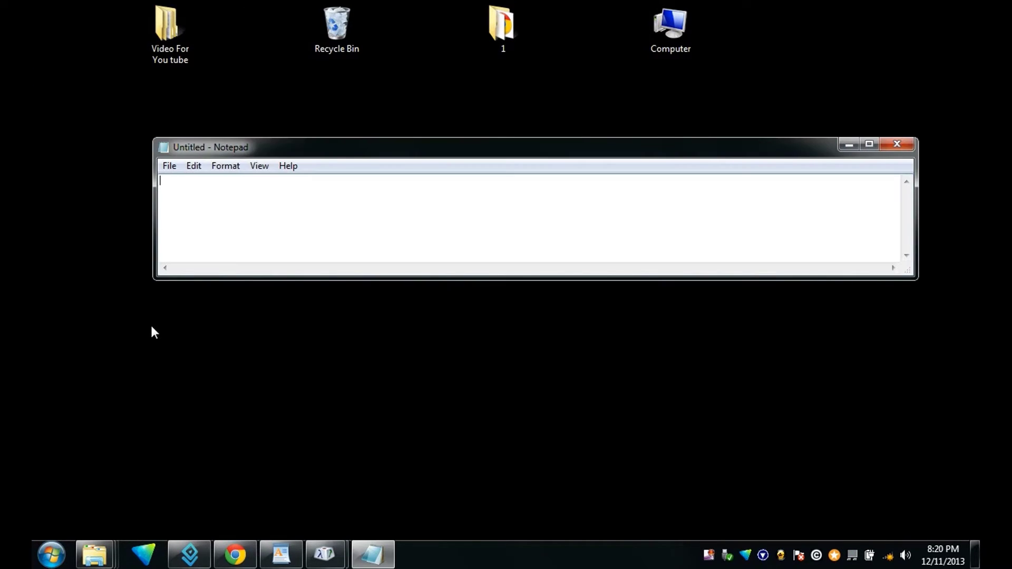
{"action": "left_click", "coordinate": [51, 560]}
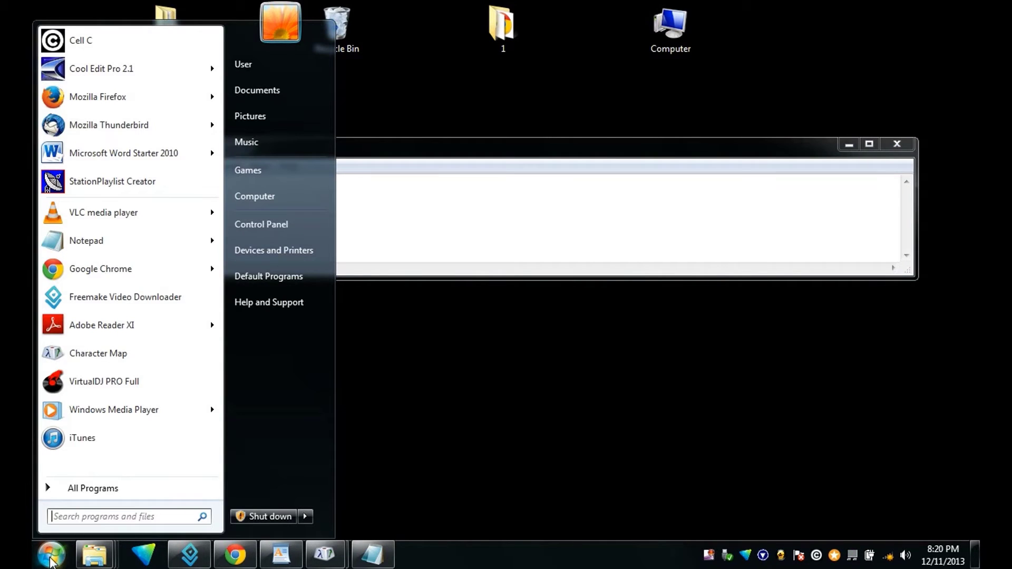
{"action": "left_click", "coordinate": [51, 492]}
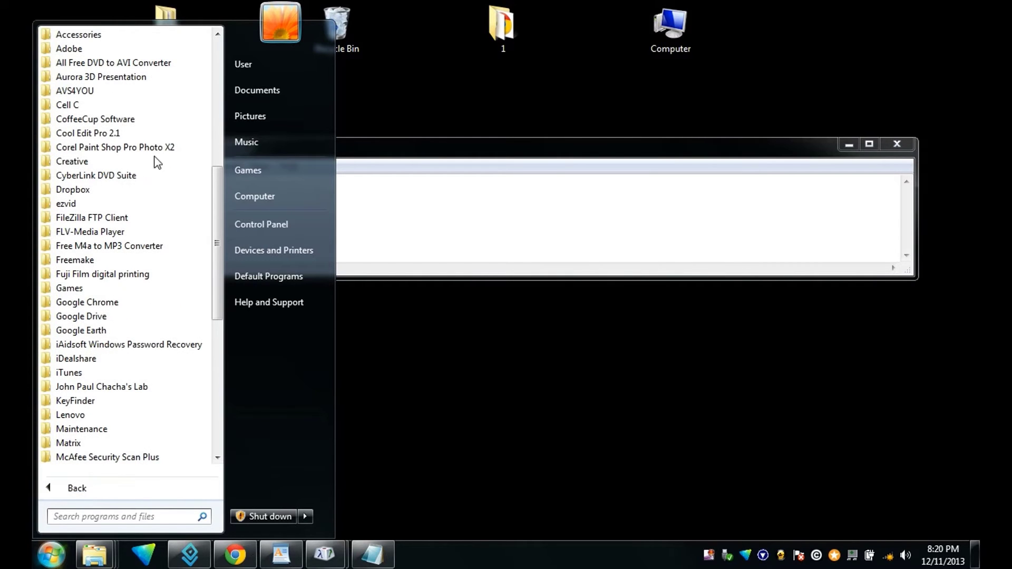
{"action": "left_click", "coordinate": [70, 36]}
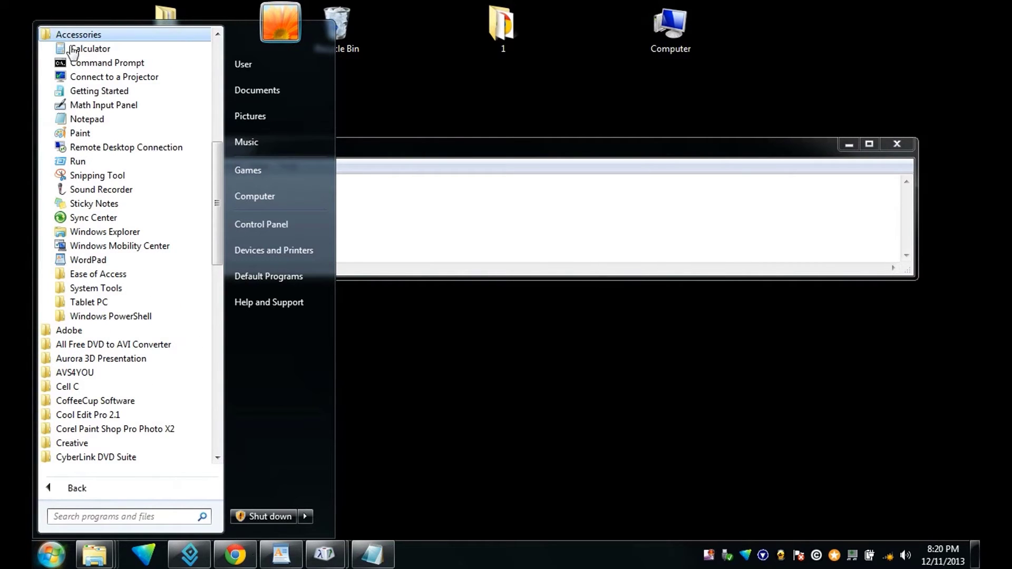
{"action": "left_click", "coordinate": [85, 290]}
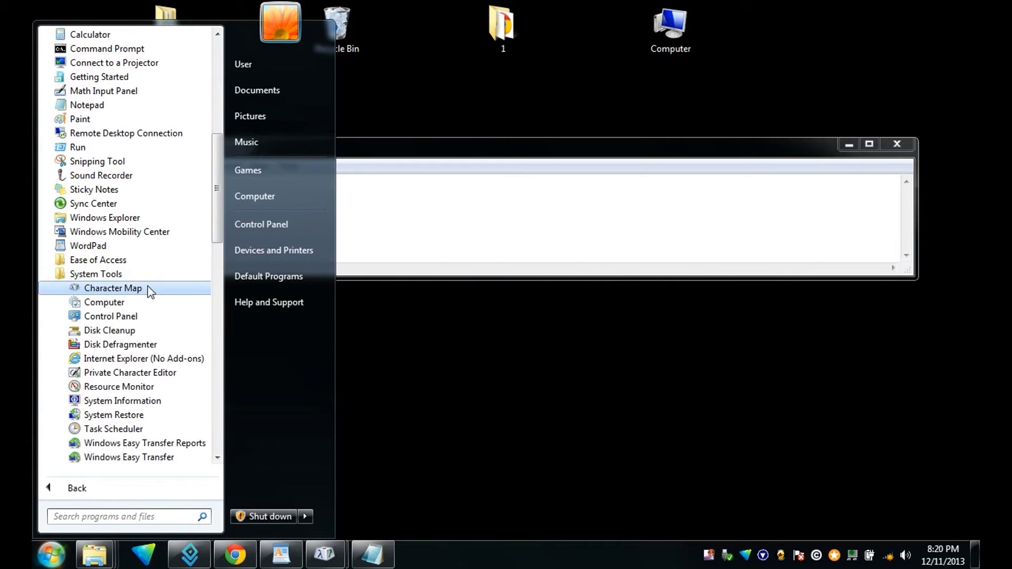
Open Character Map and copy the © Copyright Sign to the clipboard
{"action": "left_click", "coordinate": [112, 291]}
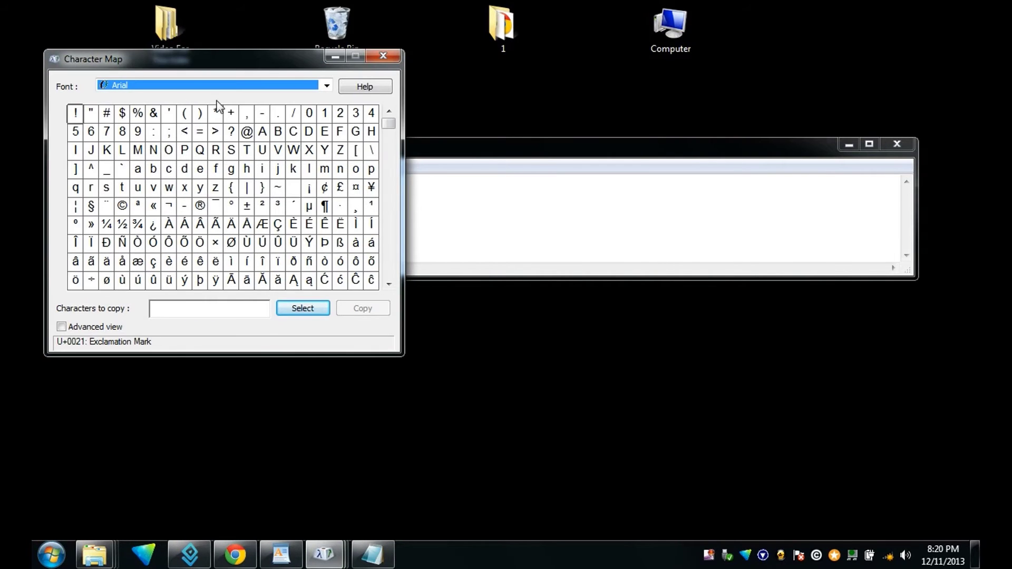
{"action": "left_click", "coordinate": [123, 209]}
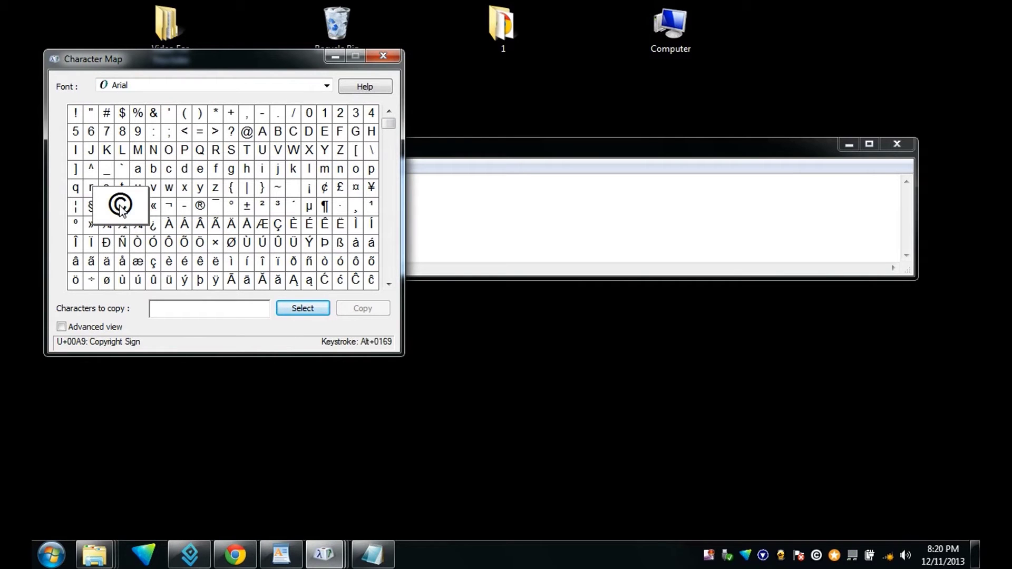
{"action": "left_click", "coordinate": [295, 309]}
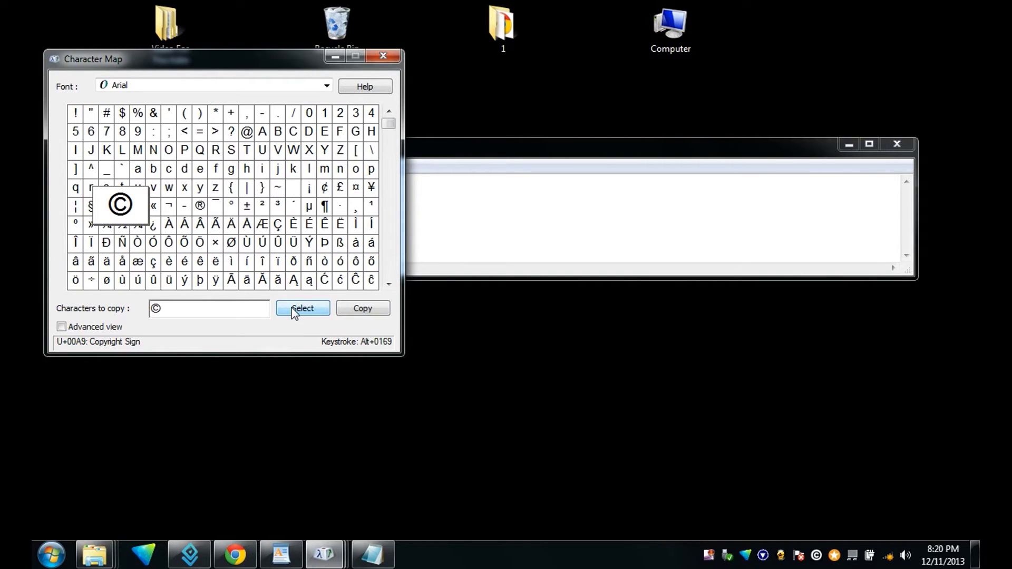
{"action": "left_click", "coordinate": [355, 310]}
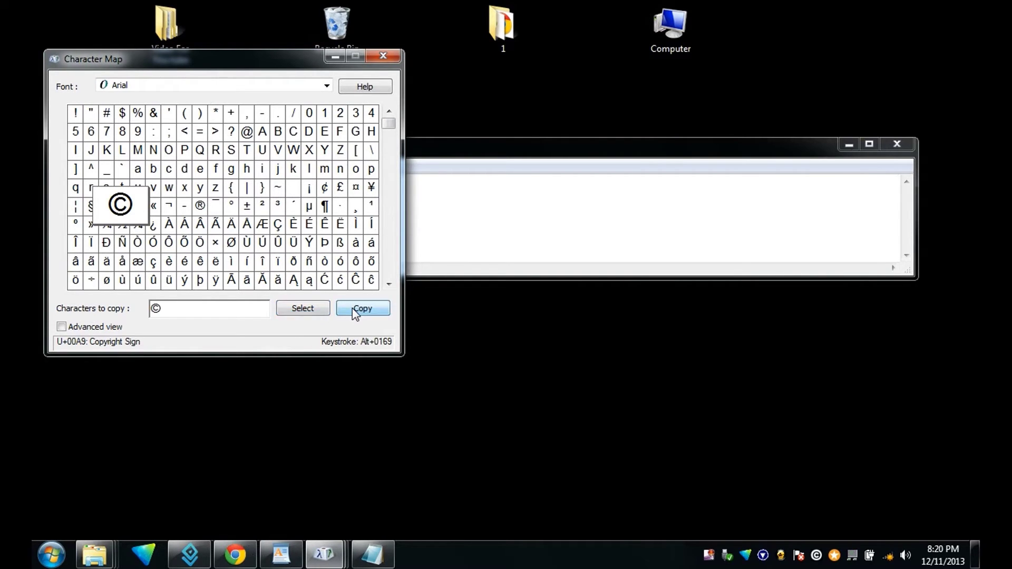
Close Character Map and paste the © into Notepad
{"action": "left_click", "coordinate": [383, 56]}
{"action": "right_click", "coordinate": [221, 208]}
{"action": "left_click", "coordinate": [256, 273]}
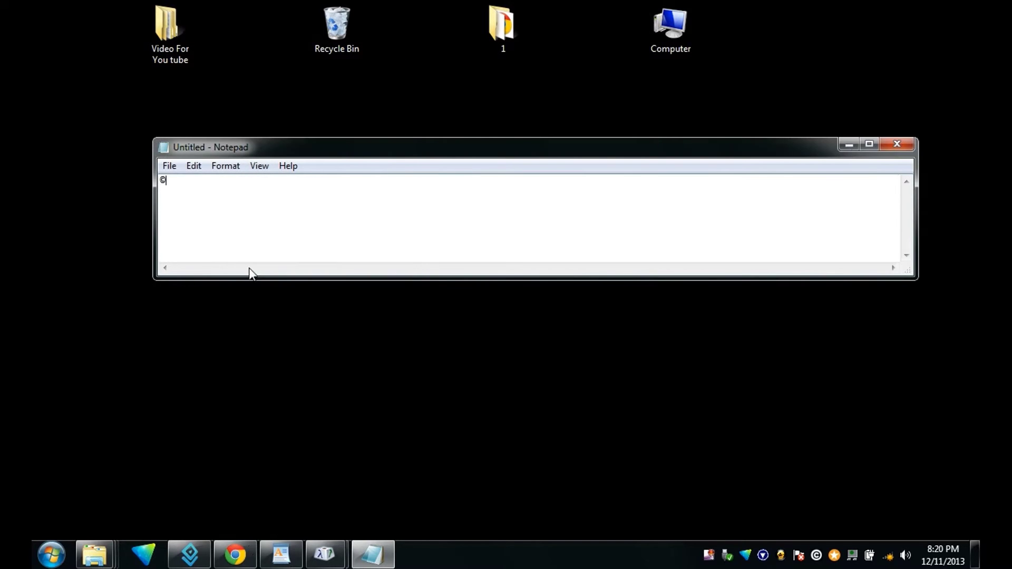
Copy the pasted © from Notepad, then close Notepad without saving
{"action": "right_click", "coordinate": [164, 185]}
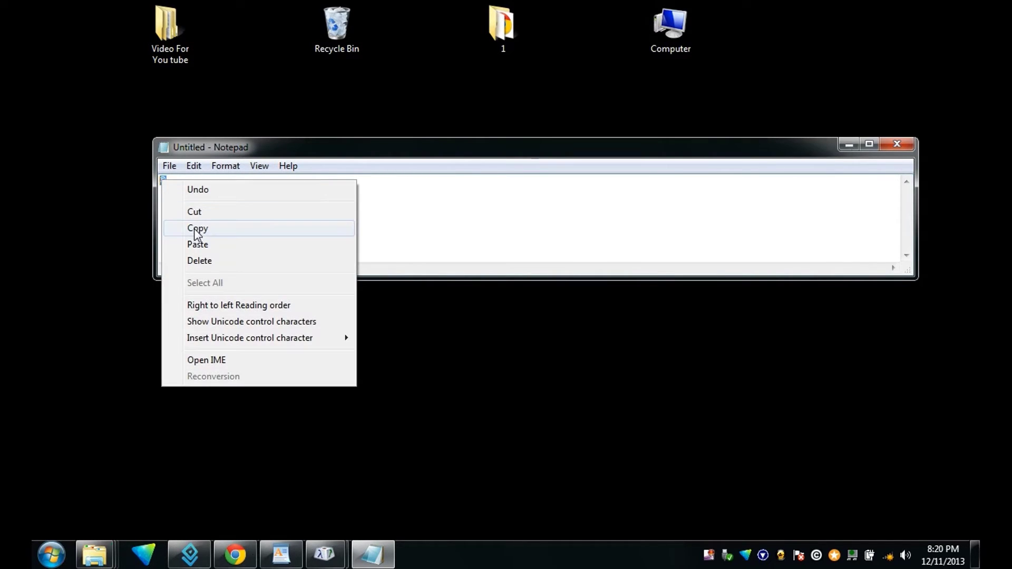
{"action": "left_click", "coordinate": [198, 228]}
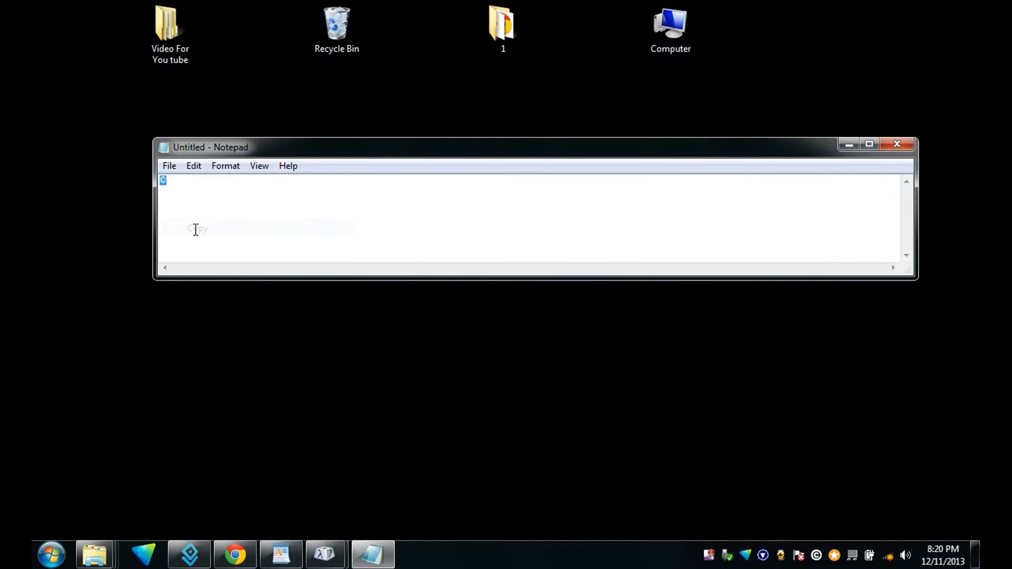
{"action": "left_click", "coordinate": [896, 148]}
{"action": "left_click", "coordinate": [535, 283]}
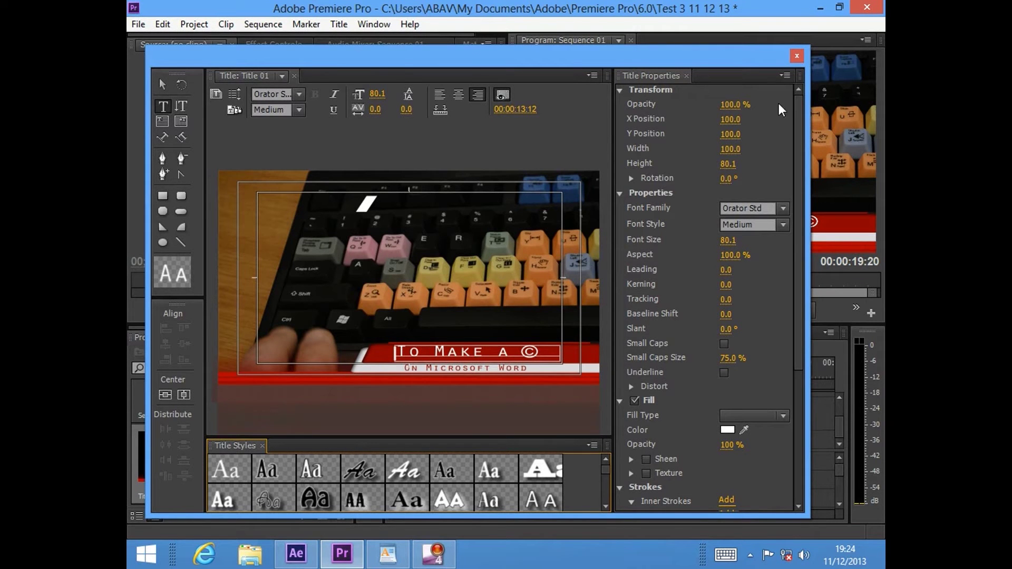
Close the Premiere Pro title editor and bring up a blank WordPad document
{"action": "left_click", "coordinate": [796, 59]}
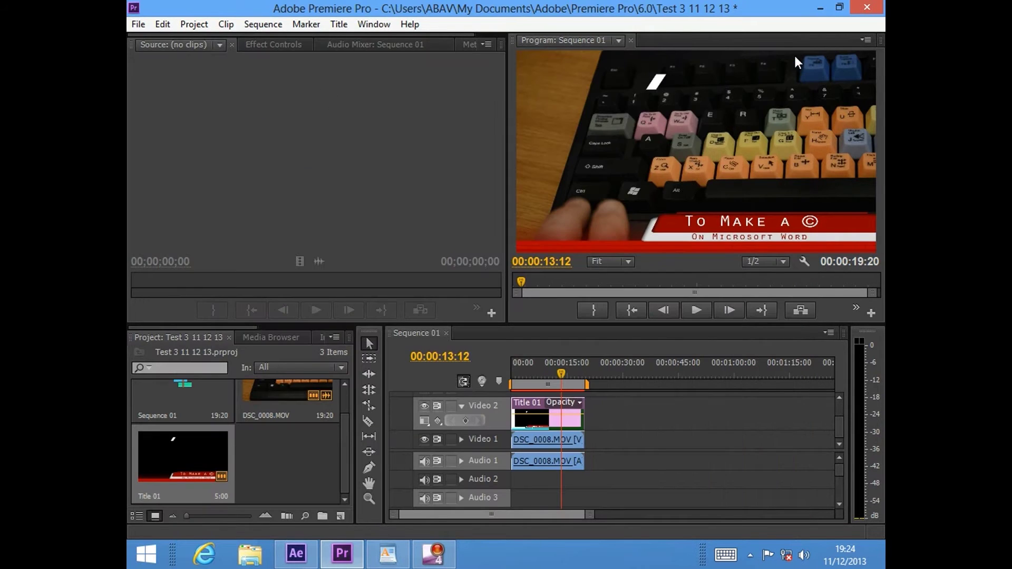
{"action": "left_click", "coordinate": [395, 554]}
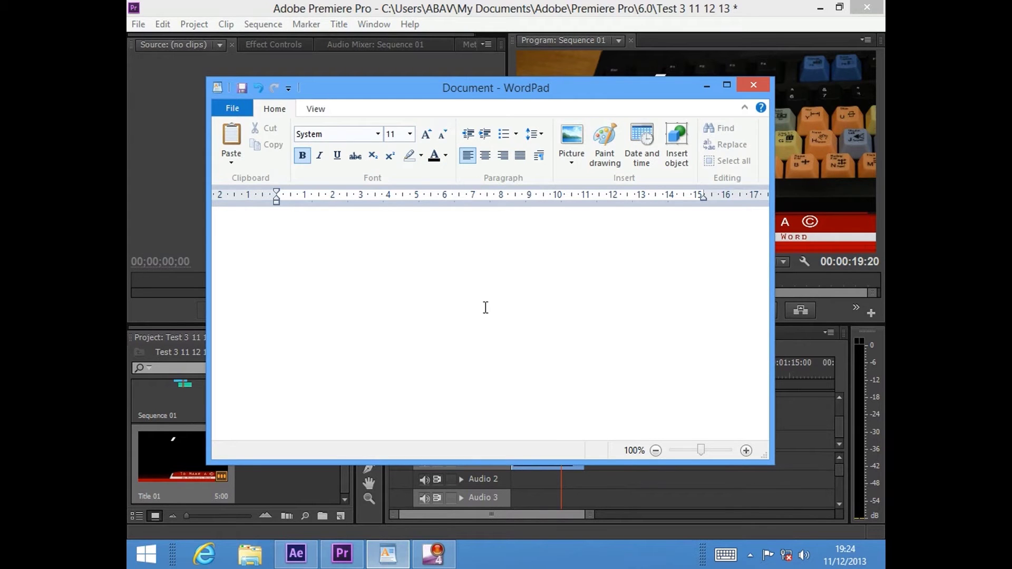
In Taskbar Properties, untick the Touch Keyboard toolbar, apply and close the dialog
{"action": "left_click", "coordinate": [720, 558]}
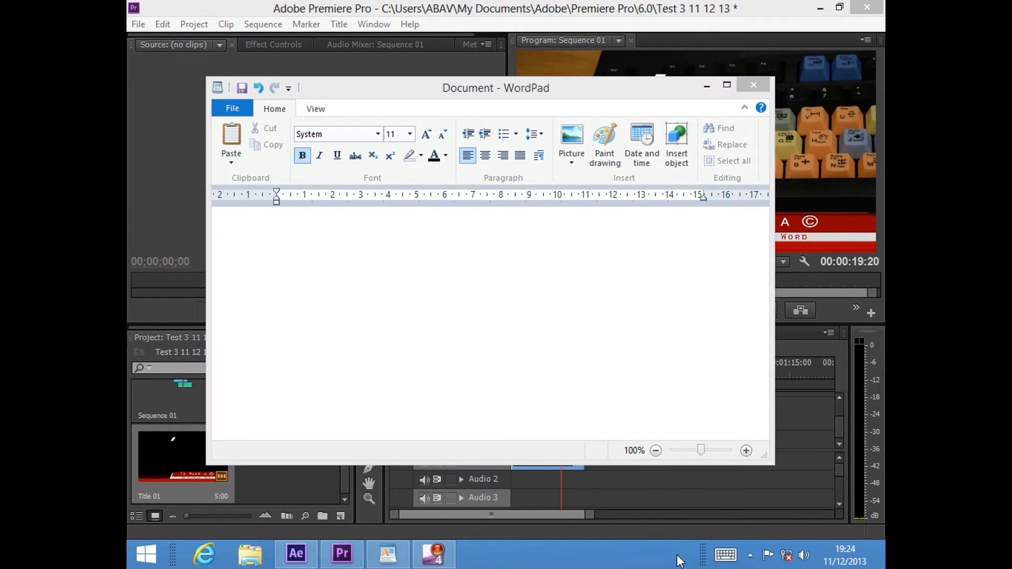
{"action": "right_click", "coordinate": [679, 560]}
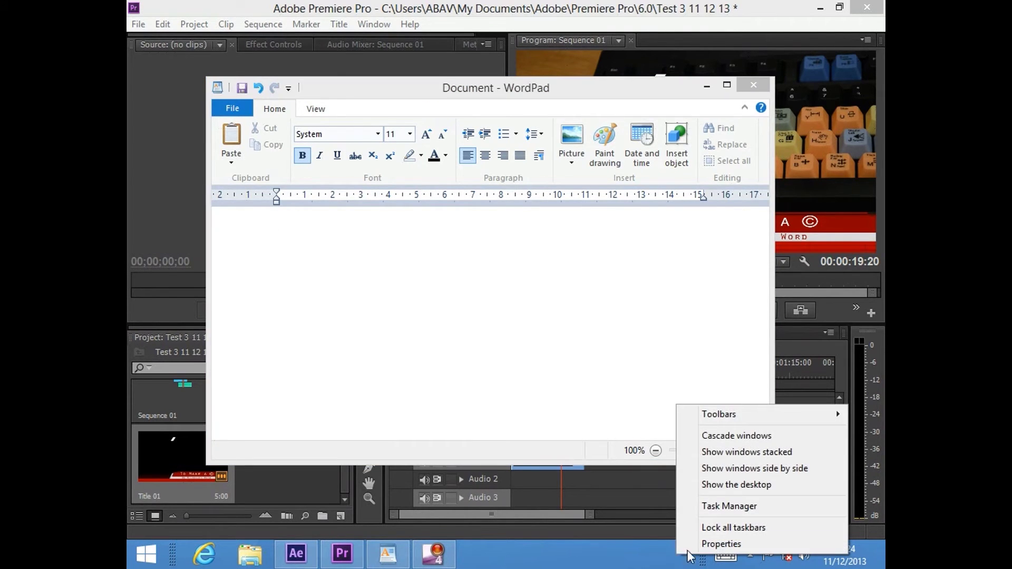
{"action": "left_click", "coordinate": [721, 544]}
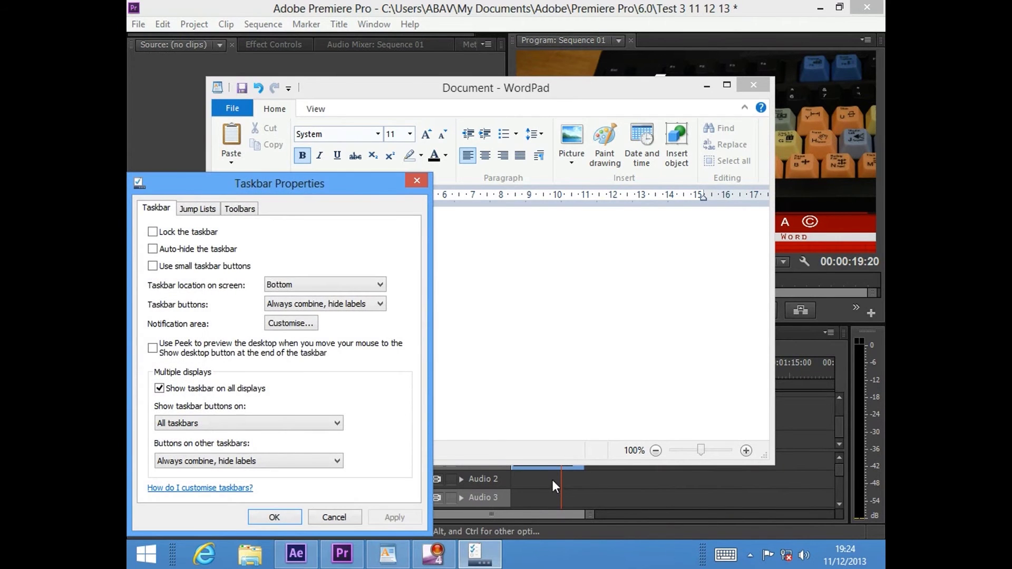
{"action": "left_click", "coordinate": [244, 210]}
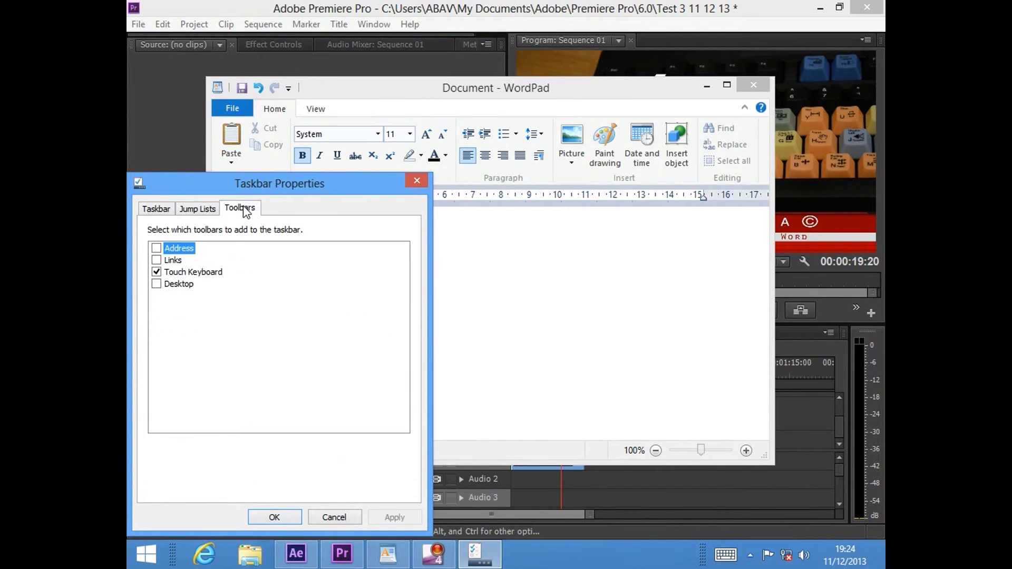
{"action": "left_click", "coordinate": [157, 272]}
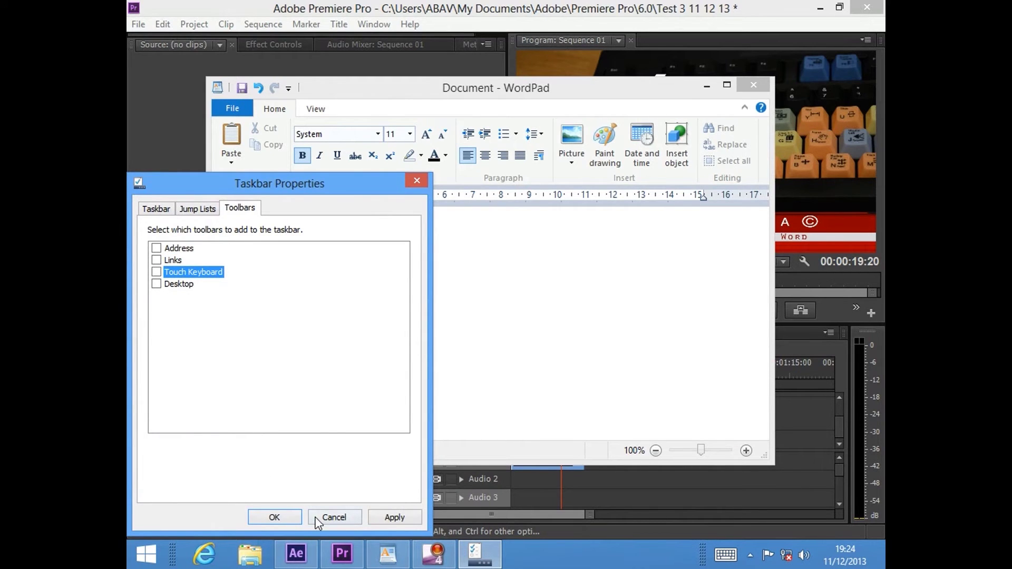
{"action": "left_click", "coordinate": [394, 517]}
{"action": "left_click", "coordinate": [271, 516]}
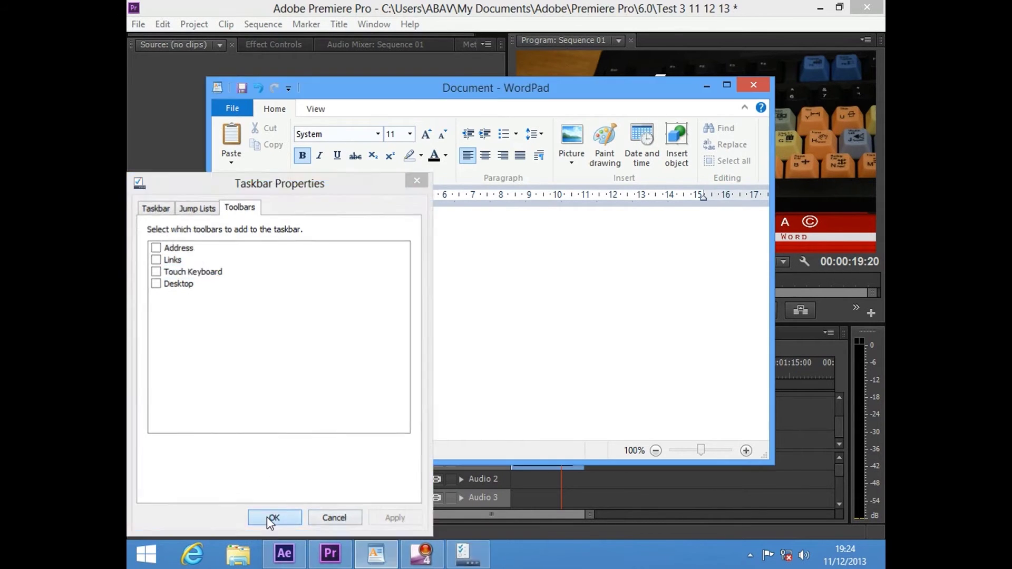
Reopen Taskbar Properties, re-enable the Touch Keyboard toolbar, apply and confirm with OK
{"action": "right_click", "coordinate": [712, 556]}
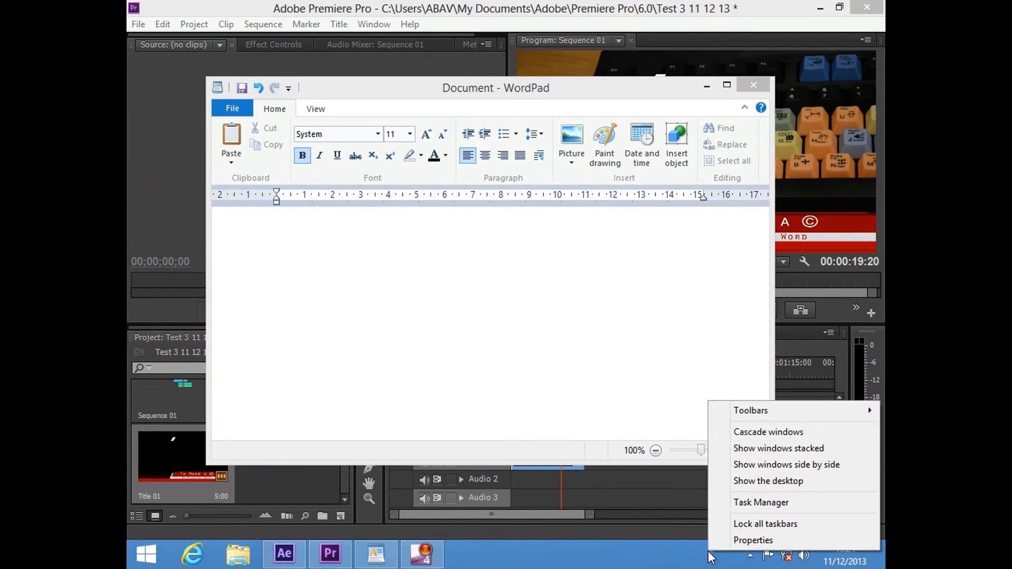
{"action": "left_click", "coordinate": [743, 540]}
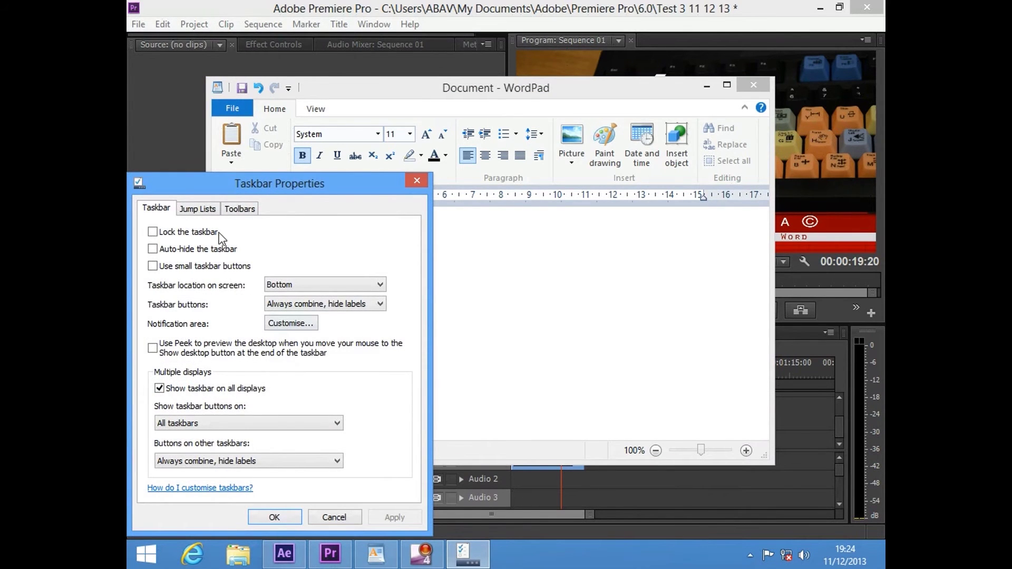
{"action": "left_click", "coordinate": [236, 209]}
{"action": "left_click", "coordinate": [156, 272]}
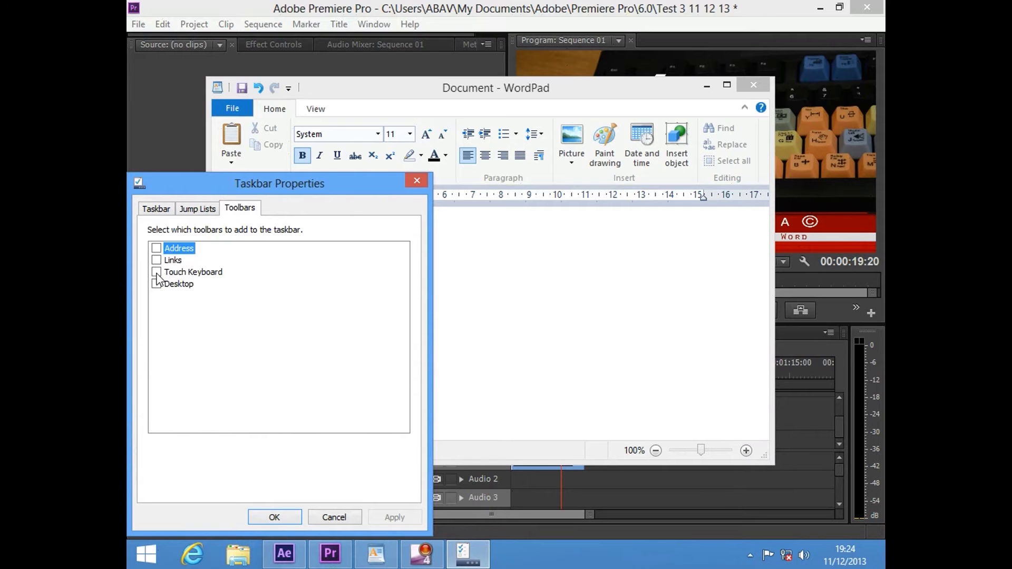
{"action": "left_click", "coordinate": [386, 519]}
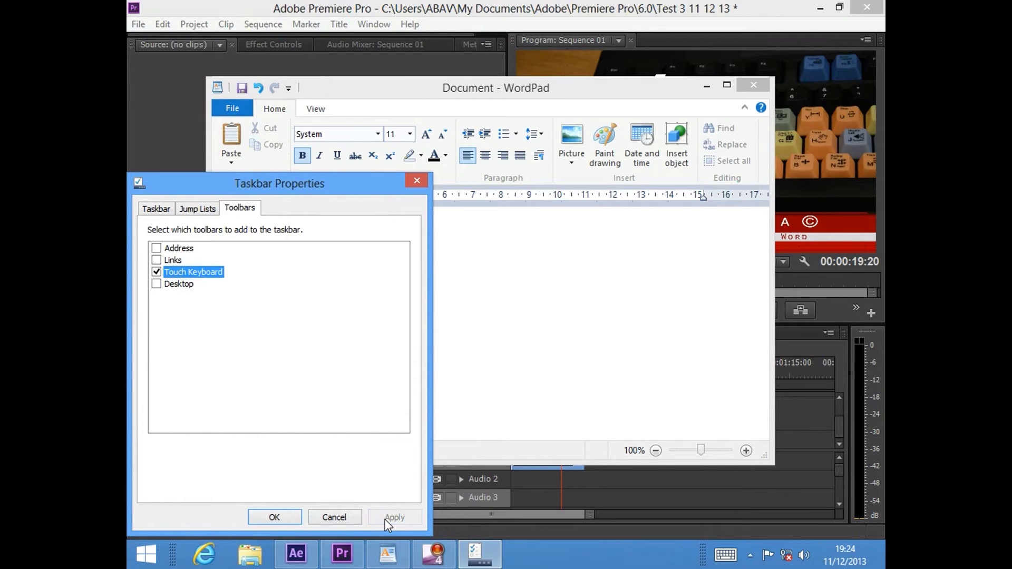
{"action": "left_click", "coordinate": [267, 518]}
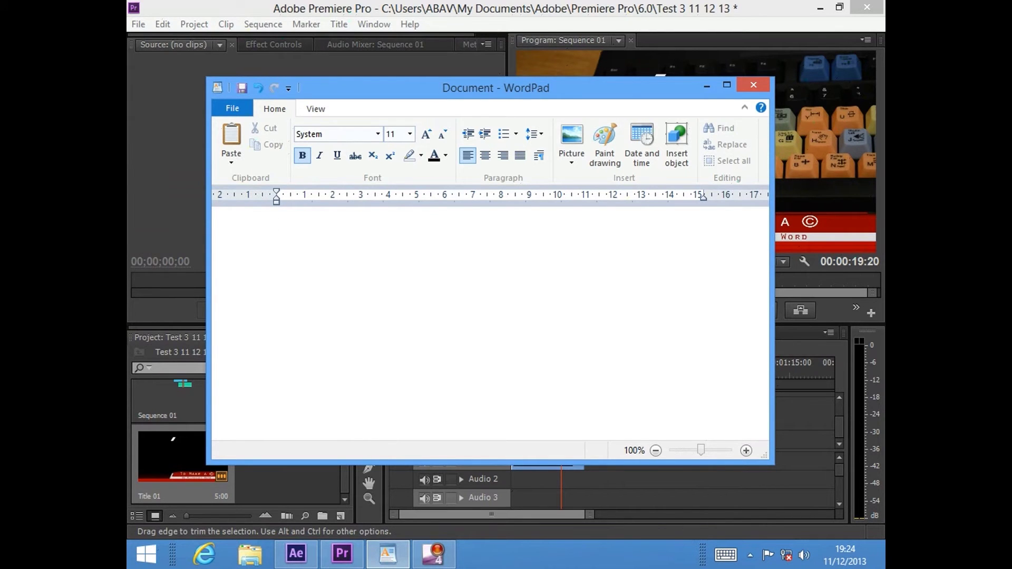
Insert a © into WordPad from the touch keyboard's &123 symbols page, then close it
{"action": "left_click", "coordinate": [725, 555]}
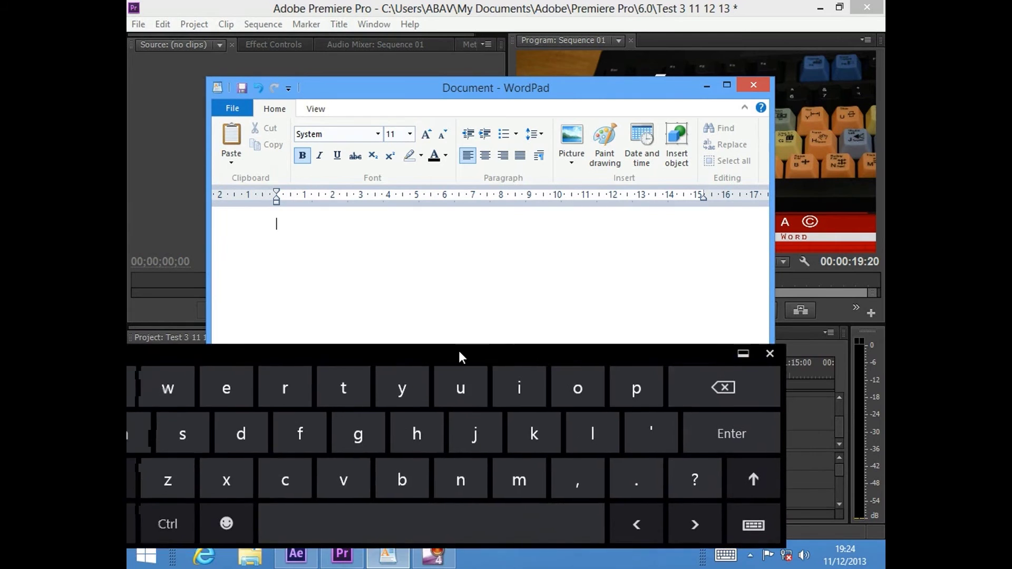
{"action": "left_click_drag", "start_coordinate": [458, 350], "coordinate": [530, 313]}
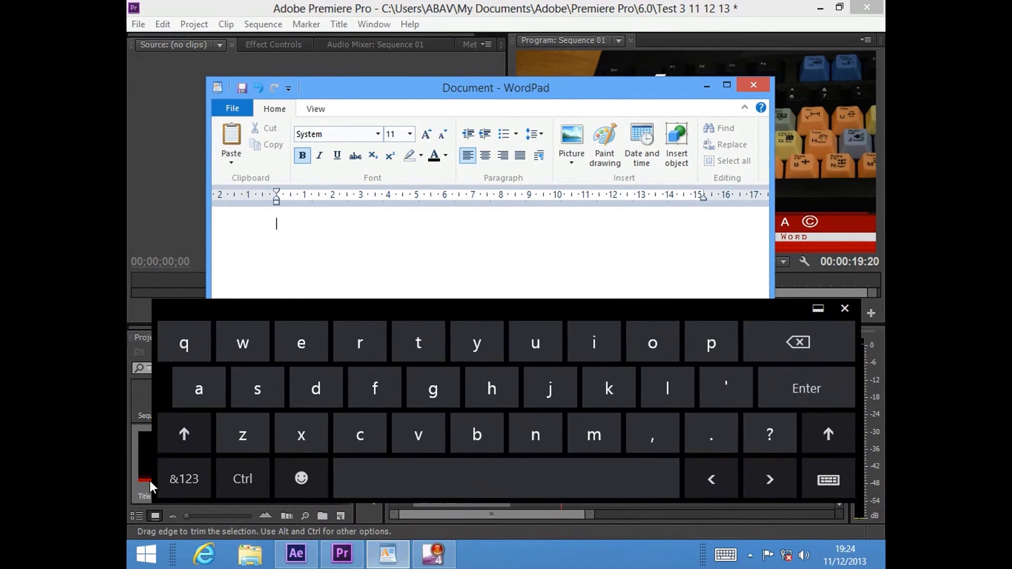
{"action": "left_click", "coordinate": [188, 479]}
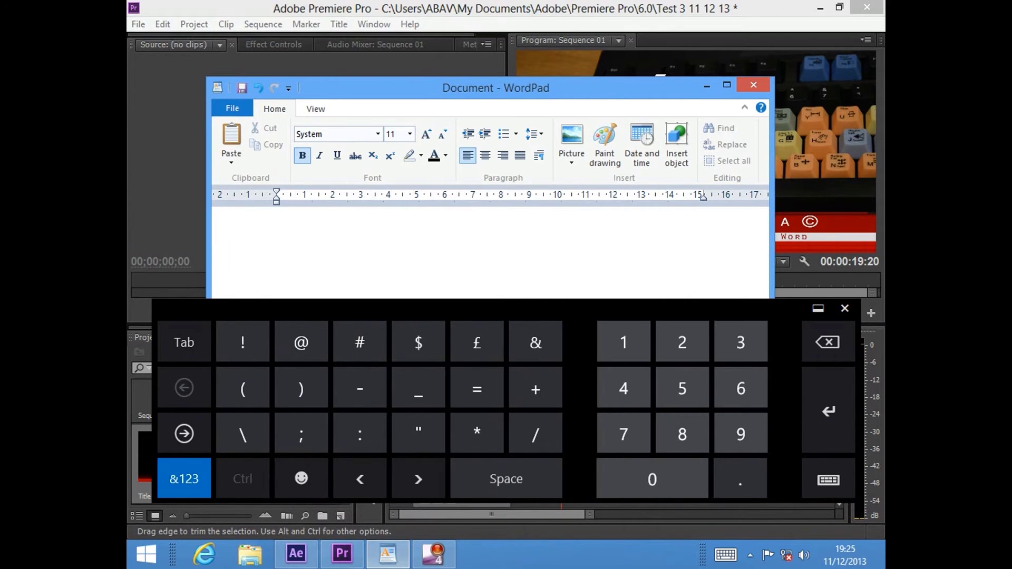
{"action": "left_click", "coordinate": [202, 434]}
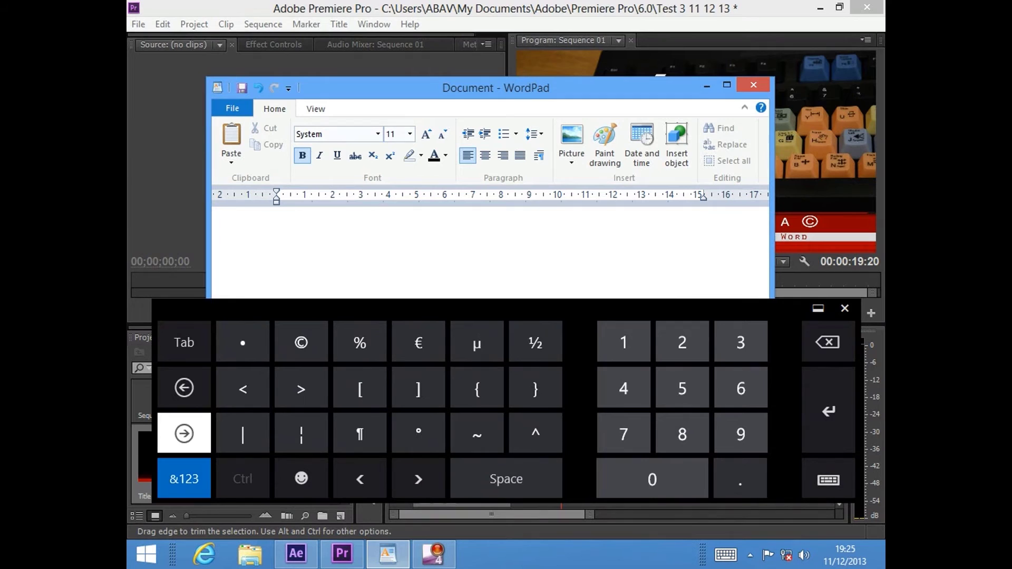
{"action": "left_click", "coordinate": [302, 343]}
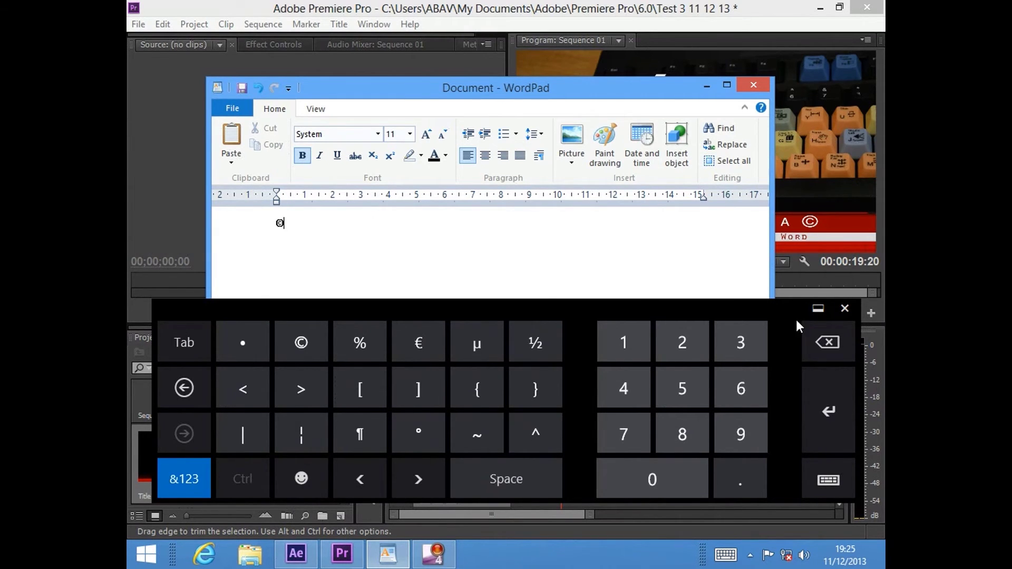
{"action": "left_click", "coordinate": [844, 309]}
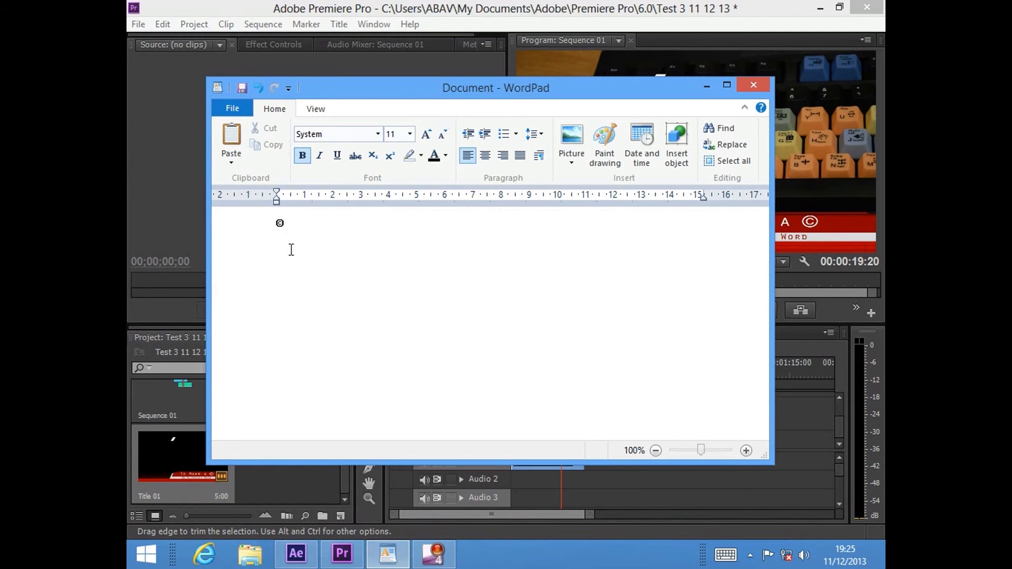
Set the © in WordPad to font size 26
{"action": "left_click_drag", "start_coordinate": [288, 226], "coordinate": [276, 227]}
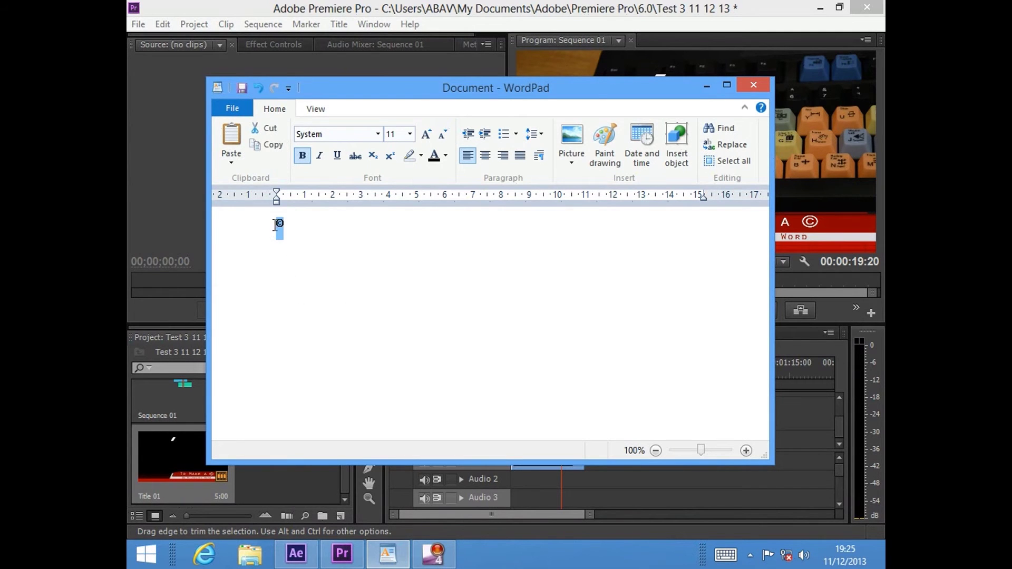
{"action": "left_click", "coordinate": [410, 135]}
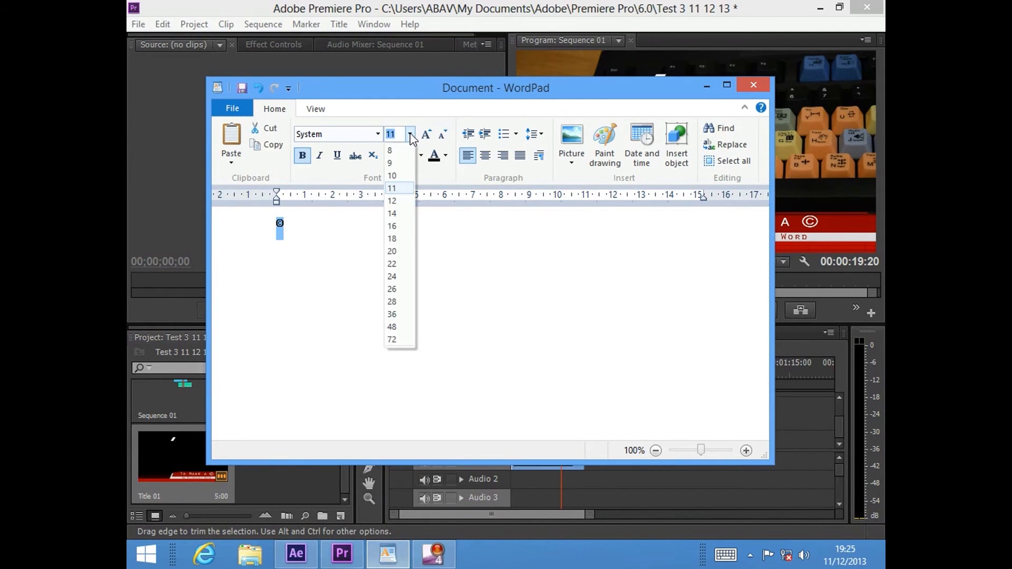
{"action": "left_click", "coordinate": [399, 288]}
{"action": "left_click", "coordinate": [399, 287]}
{"action": "left_click", "coordinate": [399, 366]}
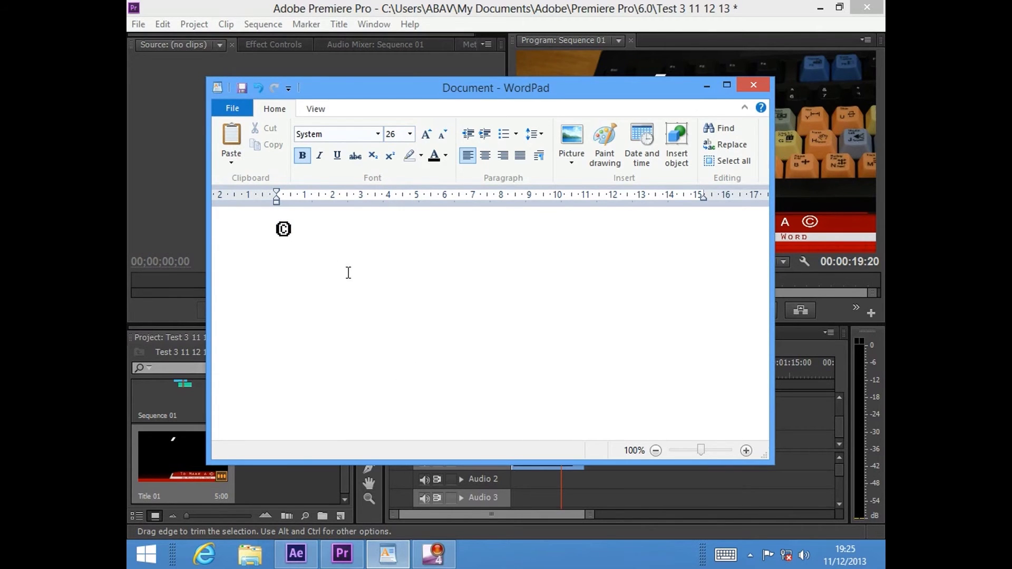
Copy the enlarged © to the clipboard
{"action": "left_click_drag", "start_coordinate": [294, 236], "coordinate": [277, 231]}
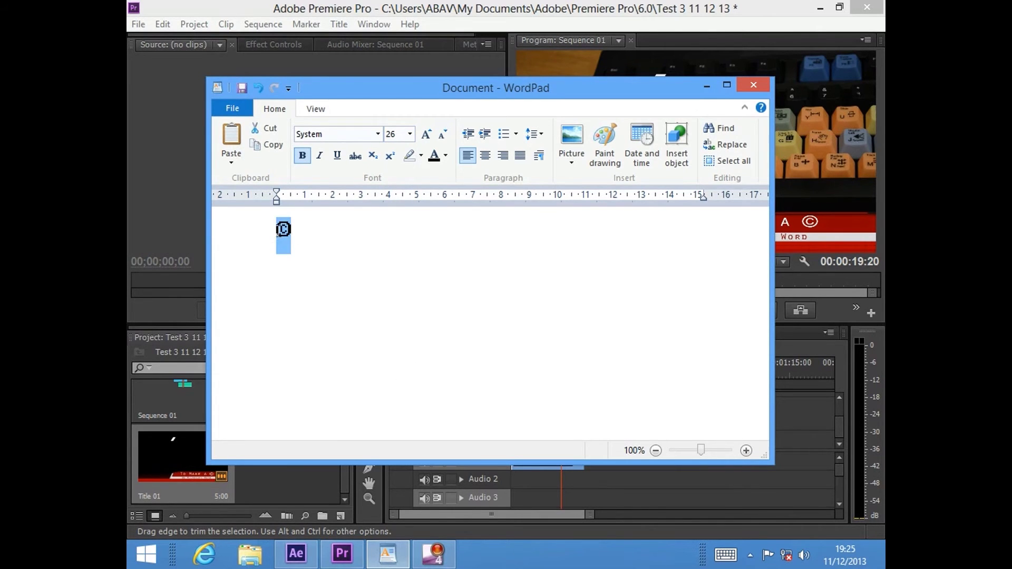
{"action": "right_click", "coordinate": [282, 233]}
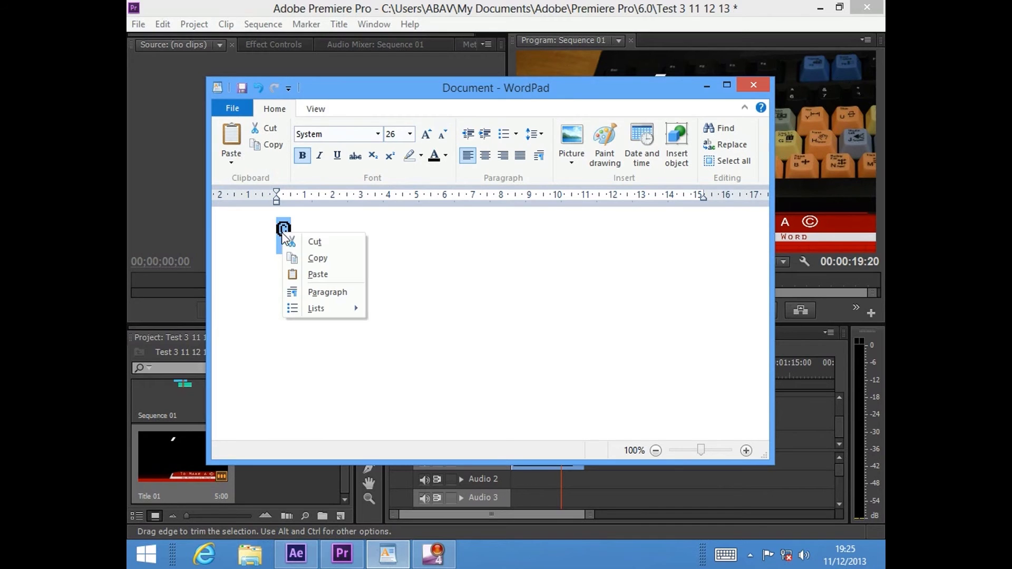
{"action": "left_click", "coordinate": [313, 260]}
Bring Premiere Pro forward and open Title 01 in the title editor
{"action": "left_click", "coordinate": [343, 554]}
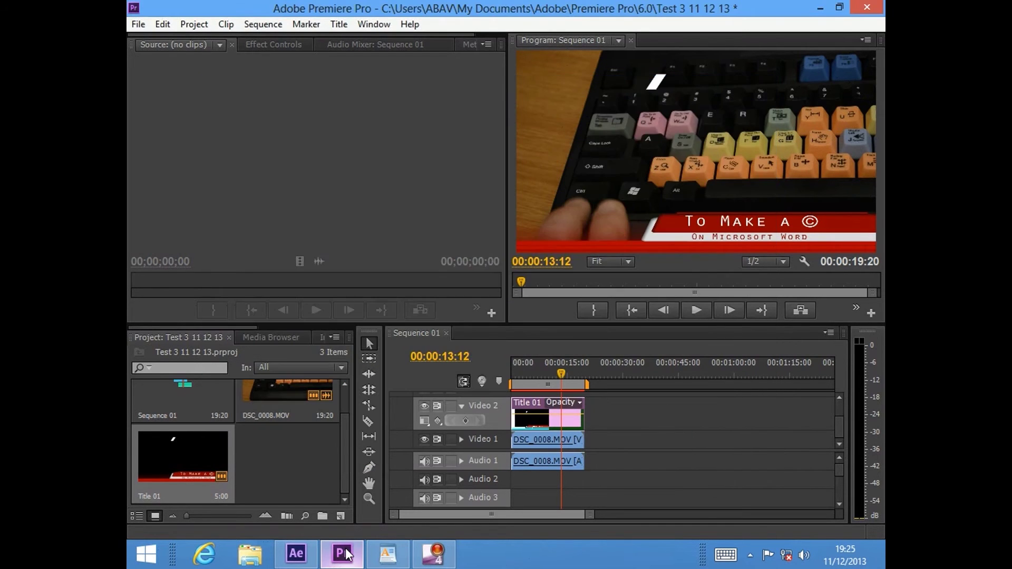
{"action": "double_click", "coordinate": [195, 441]}
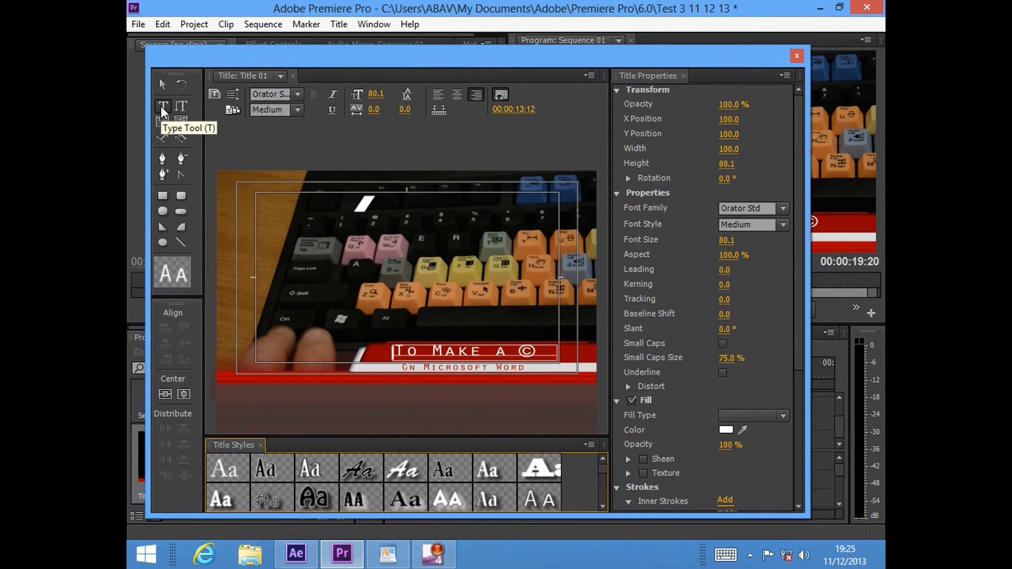
{"action": "left_click", "coordinate": [162, 84]}
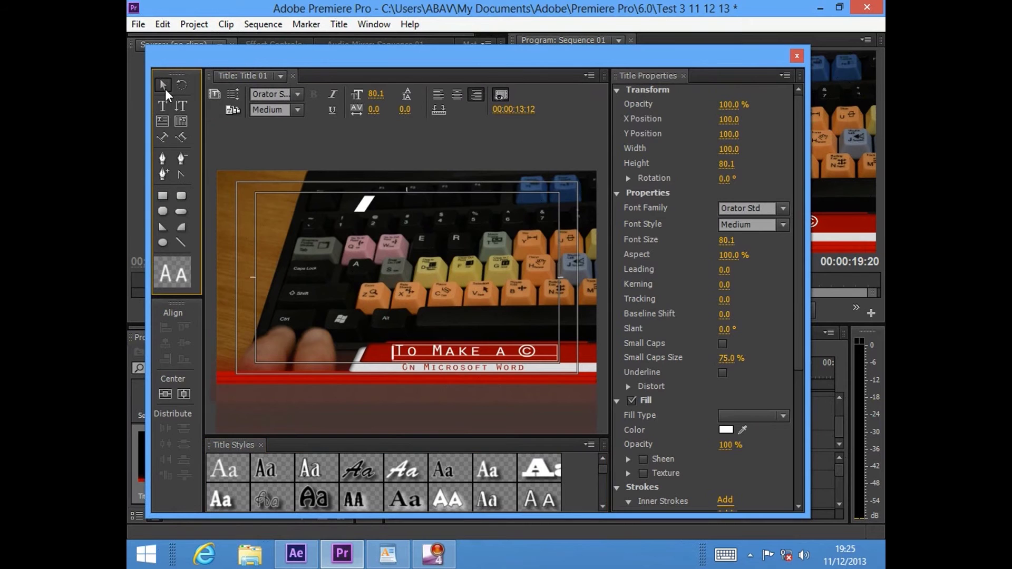
{"action": "left_click", "coordinate": [382, 256]}
{"action": "right_click", "coordinate": [382, 256]}
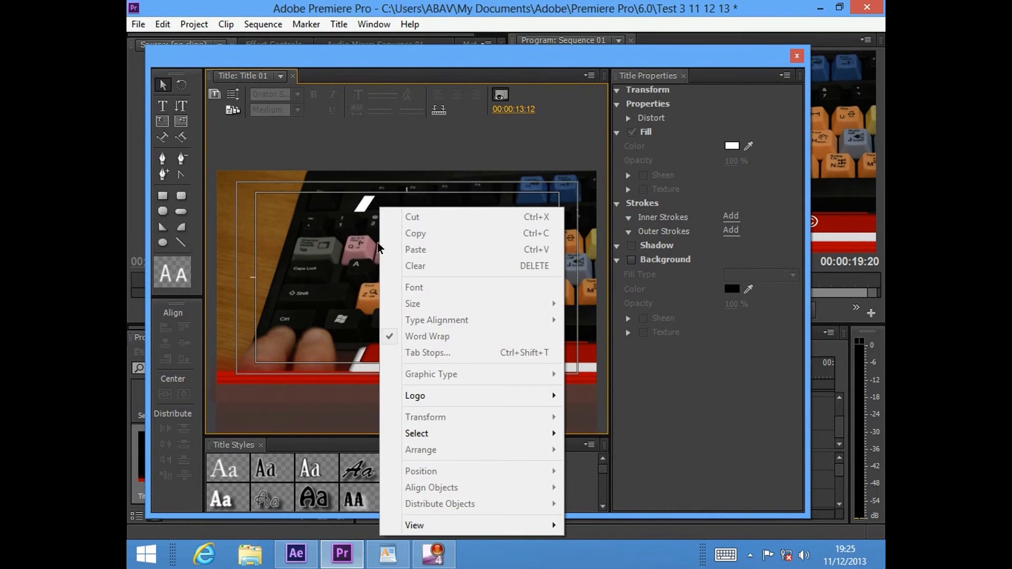
{"action": "left_click", "coordinate": [367, 245]}
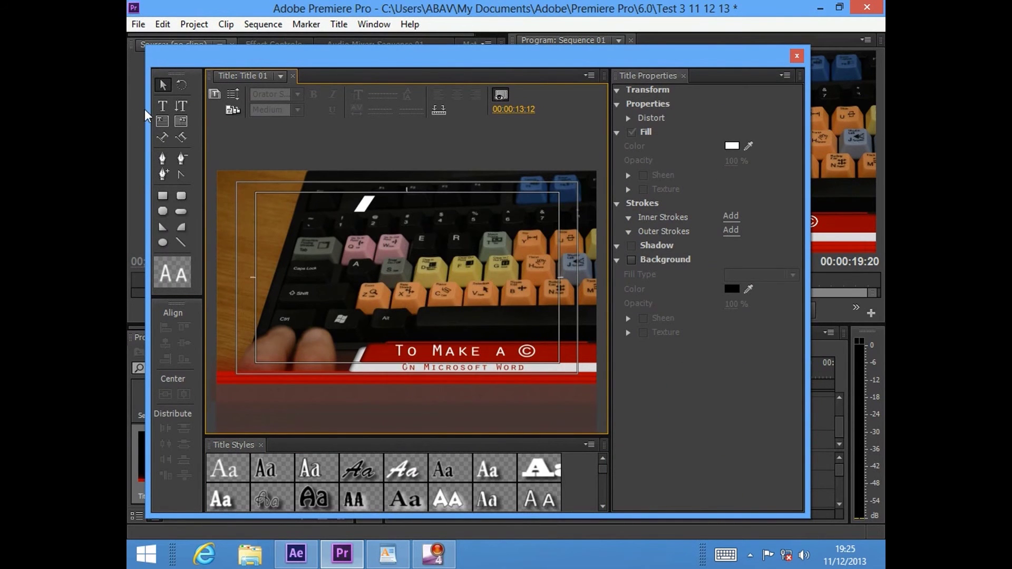
Add a new text box near the top of the title, paste the © and save
{"action": "left_click", "coordinate": [162, 106]}
{"action": "left_click", "coordinate": [353, 217]}
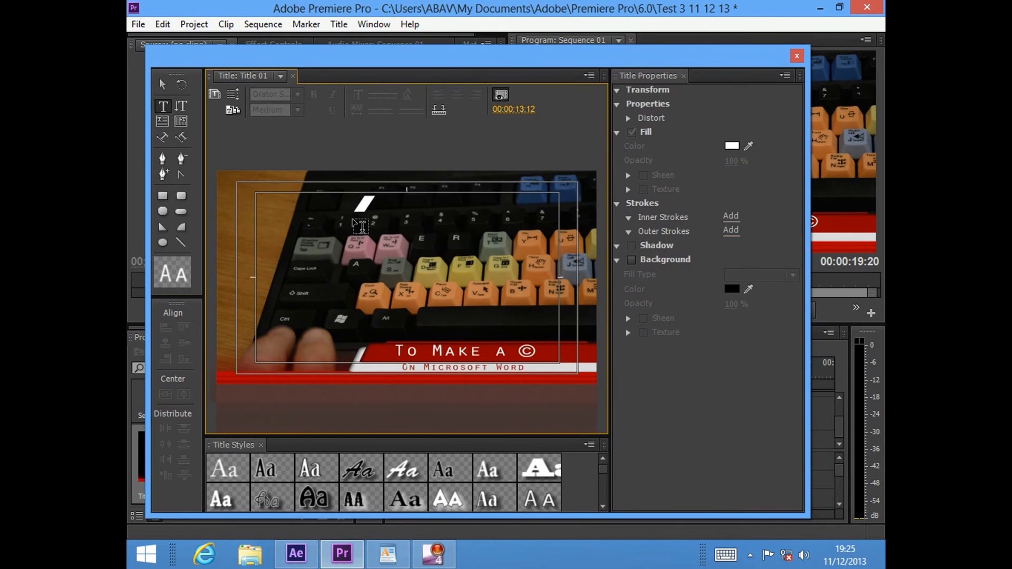
{"action": "right_click", "coordinate": [352, 217]}
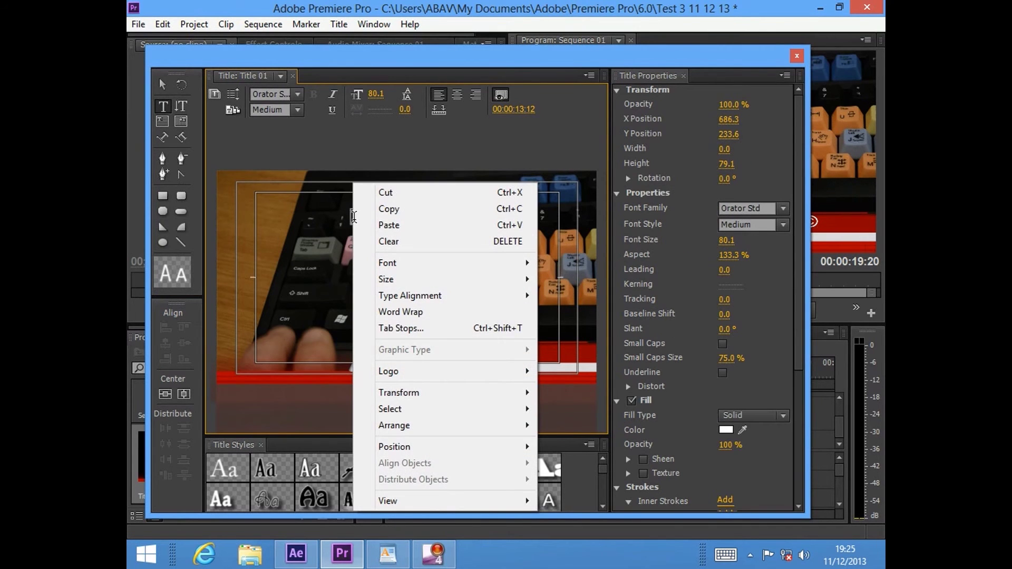
{"action": "left_click", "coordinate": [395, 226]}
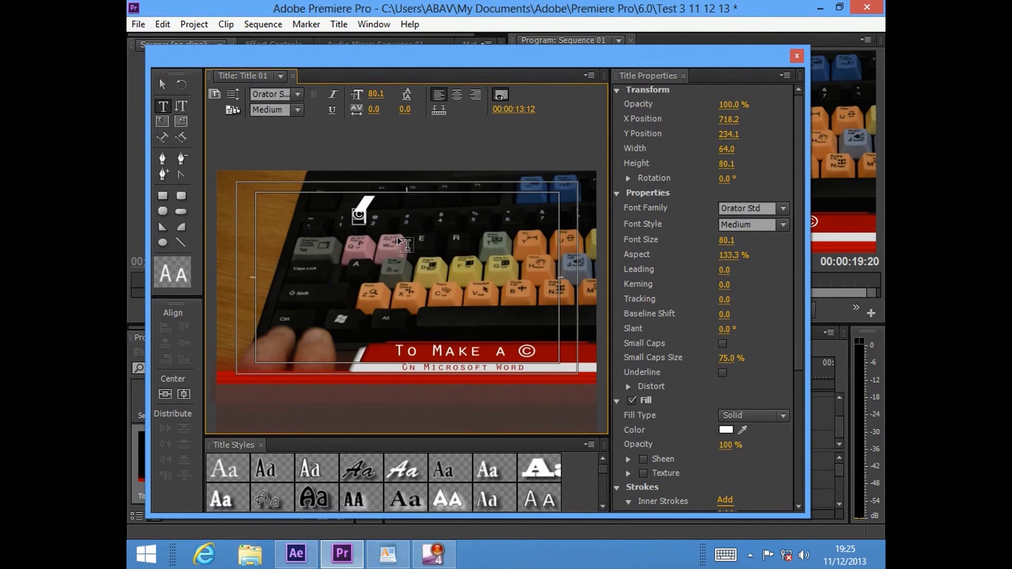
{"action": "key", "text": "ctrl+s"}
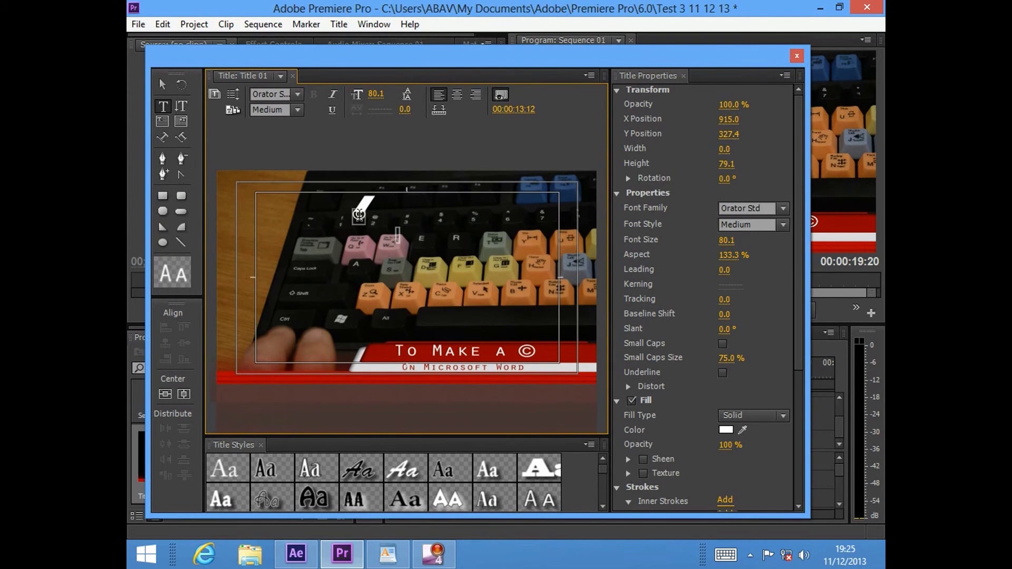
Try narrowing the © by lowering its aspect, then undo that change
{"action": "left_click", "coordinate": [358, 214]}
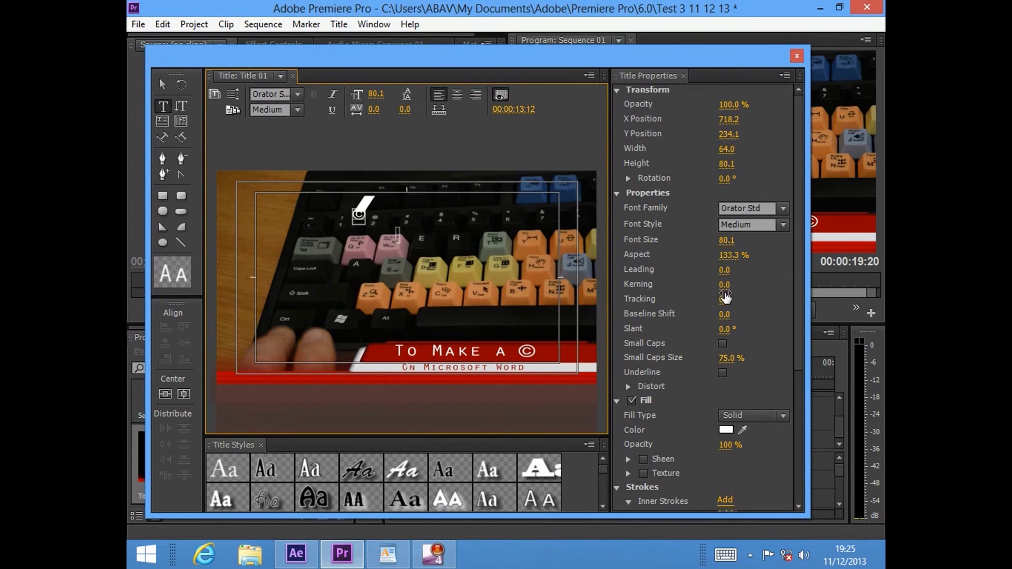
{"action": "left_click_drag", "start_coordinate": [727, 255], "coordinate": [758, 255]}
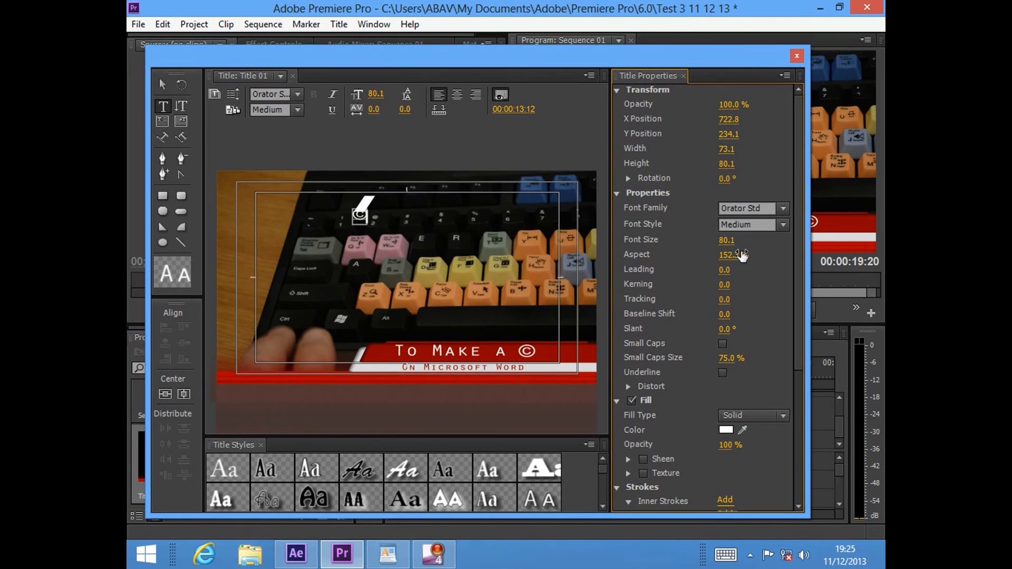
{"action": "left_click", "coordinate": [163, 24]}
{"action": "left_click", "coordinate": [177, 38]}
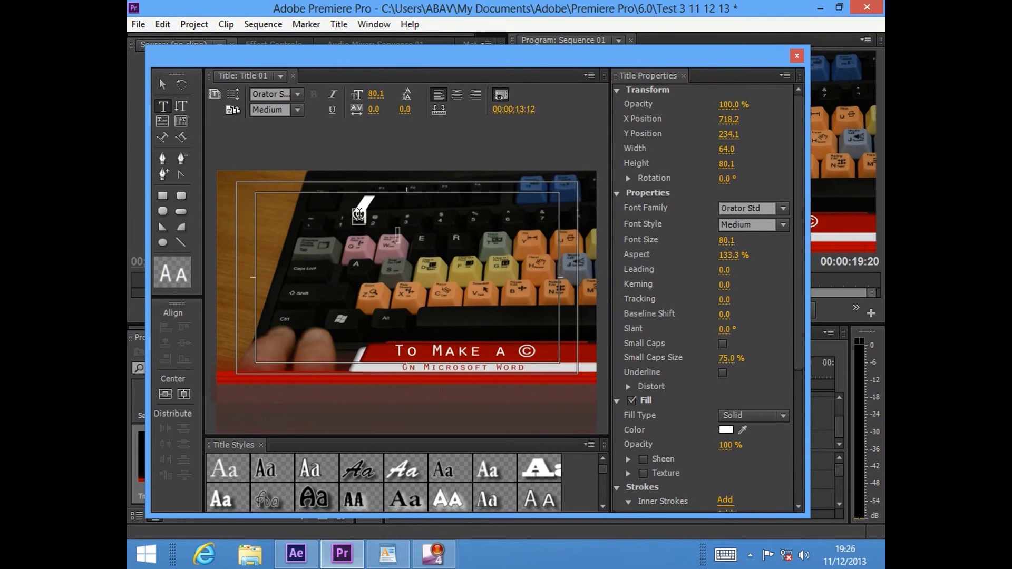
Move the © text box down over the keyboard's middle keys and deselect it
{"action": "left_click", "coordinate": [161, 85]}
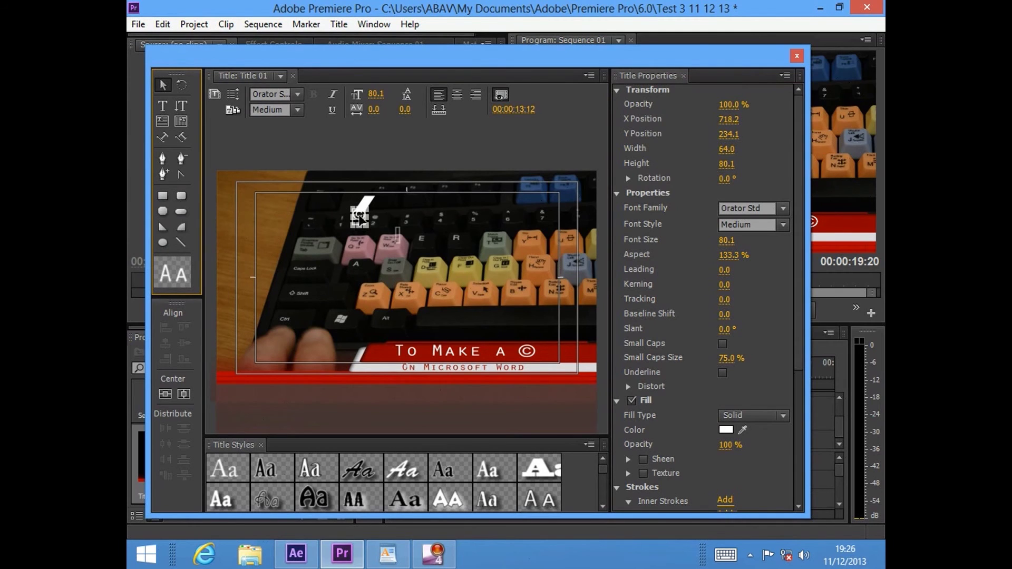
{"action": "left_click_drag", "start_coordinate": [360, 219], "coordinate": [518, 320]}
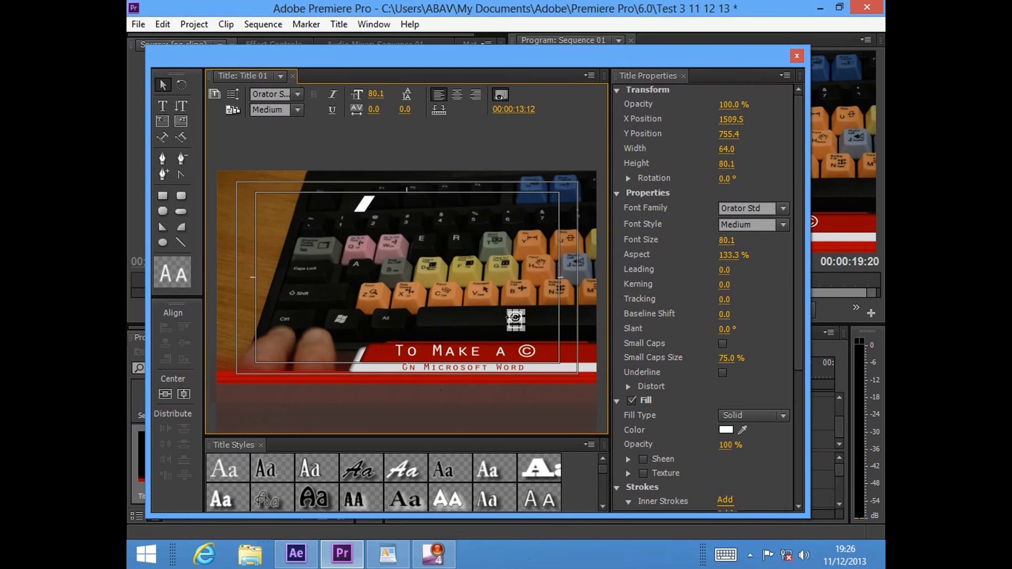
{"action": "left_click", "coordinate": [350, 248]}
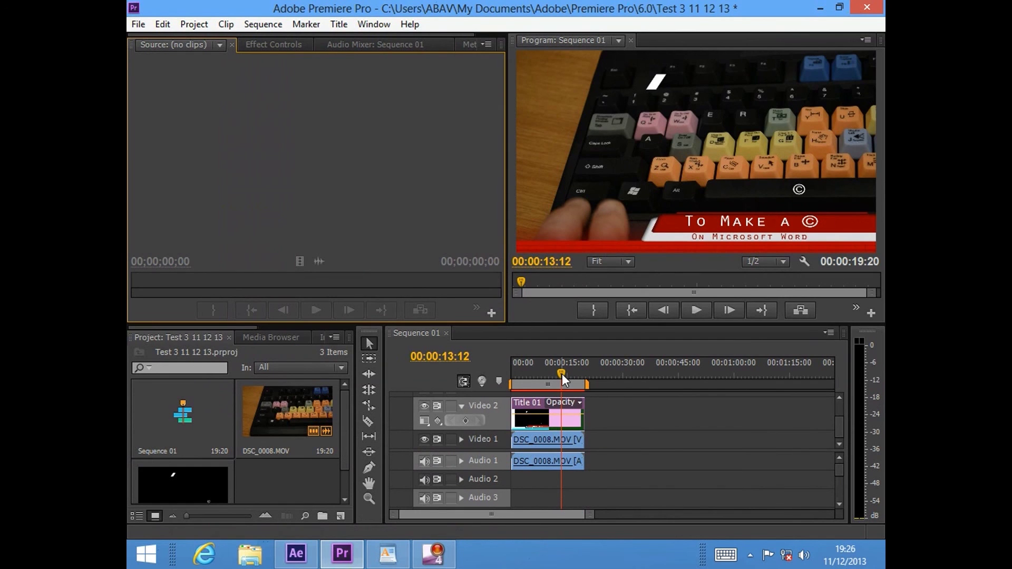
Scrub the playhead back to 00:00:02:15 to preview the © over the keyboard
{"action": "left_click_drag", "start_coordinate": [562, 375], "coordinate": [522, 375]}
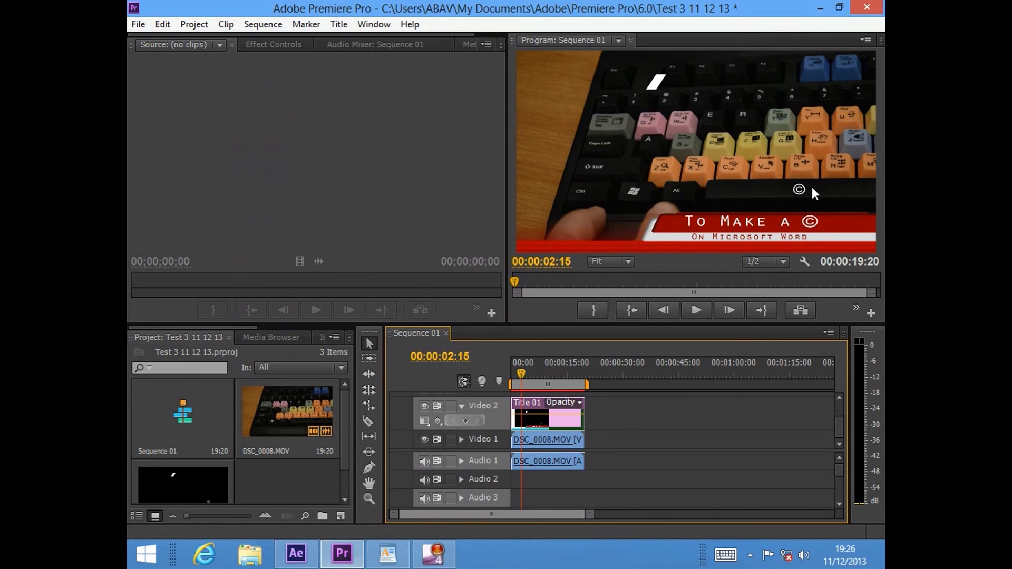